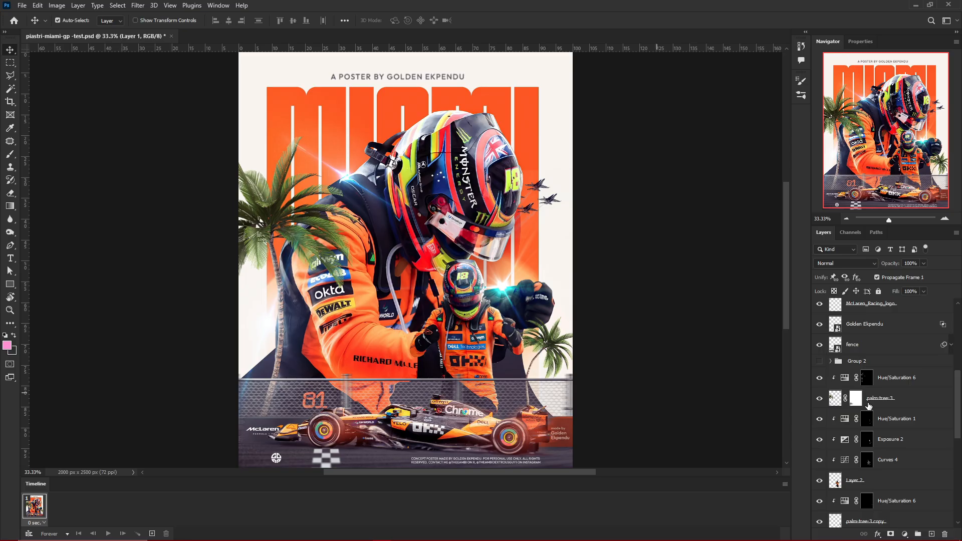
Check that the Timeline panel is enabled and look through the poster's whole layer stack
scroll(869, 405, "up", 6)
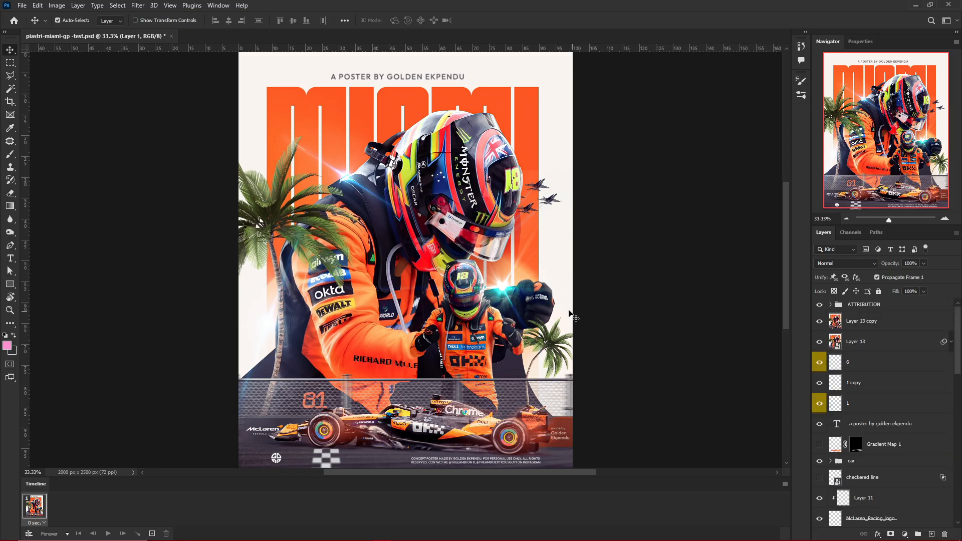
left_click(218, 5)
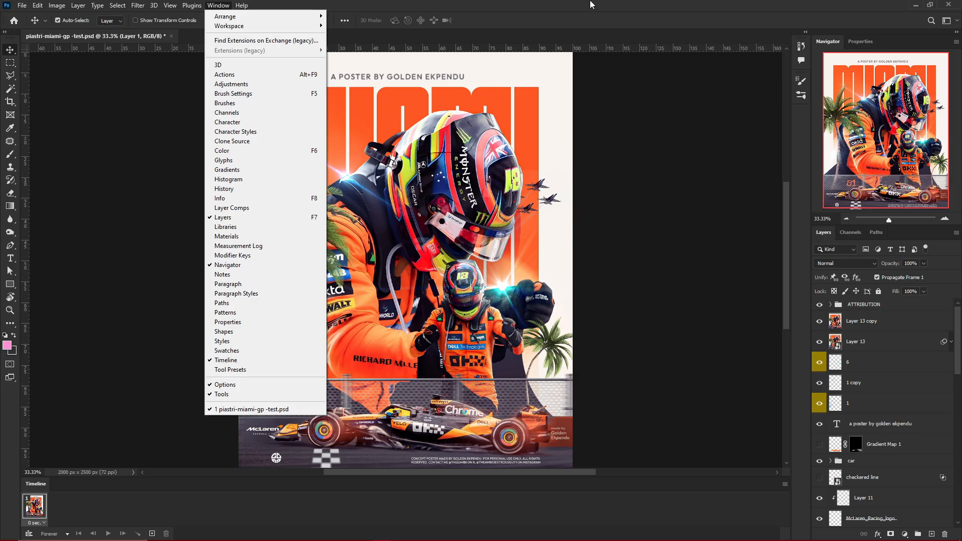
left_click(591, 4)
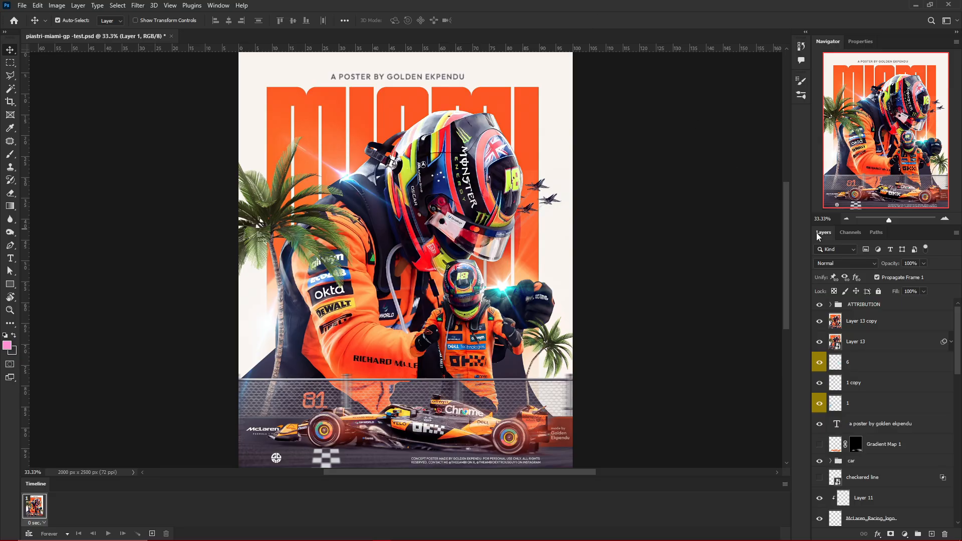
scroll(856, 430, "down", 5)
scroll(856, 429, "up", 5)
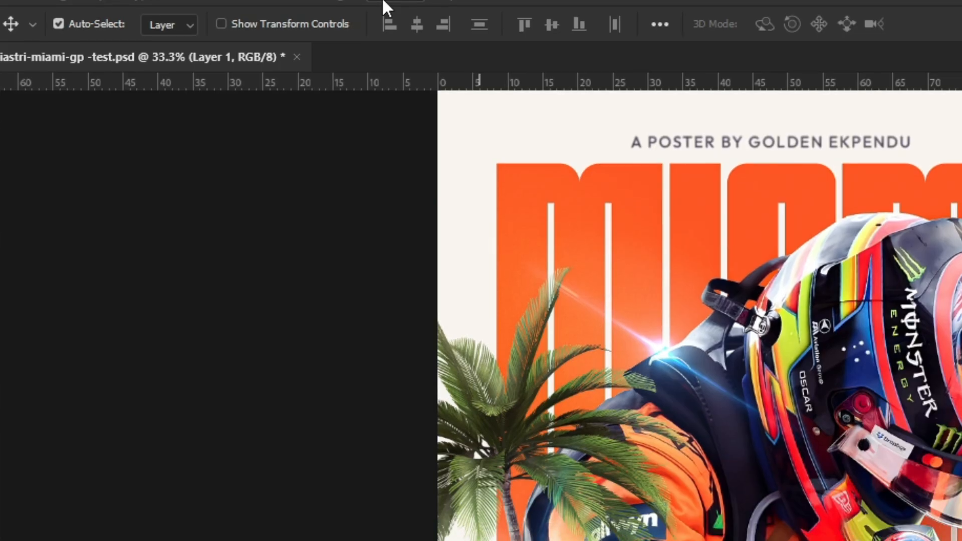
left_click(217, 6)
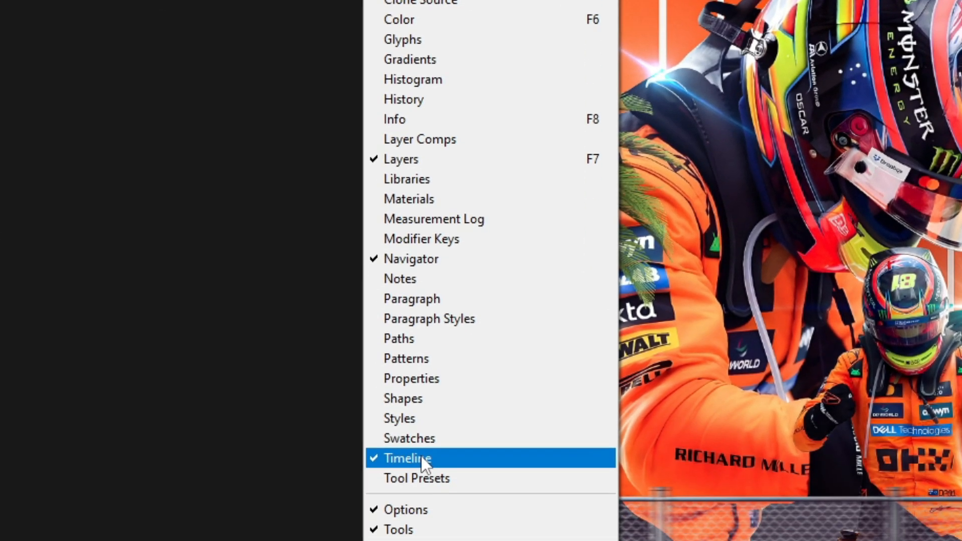
left_click(614, 2)
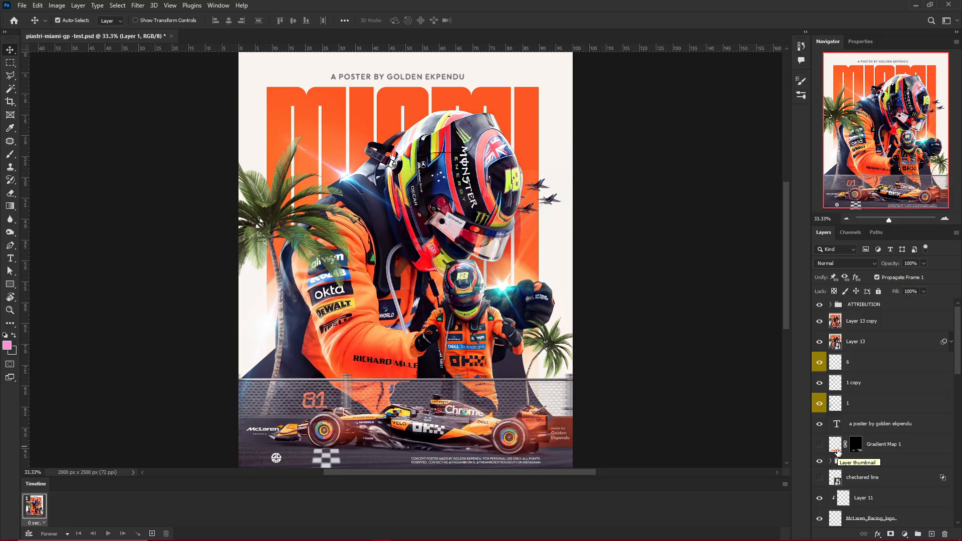
scroll(870, 411, "down", 10)
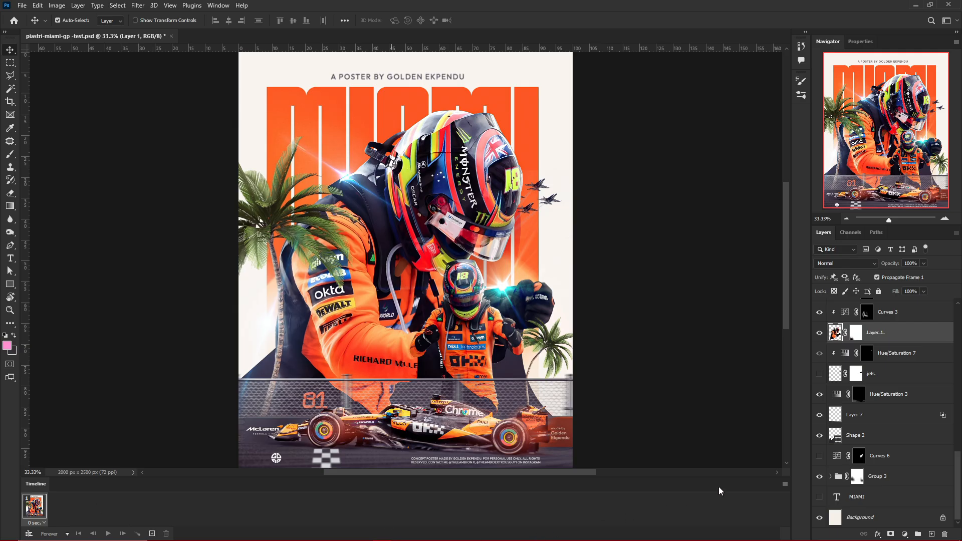
scroll(890, 445, "up", 5)
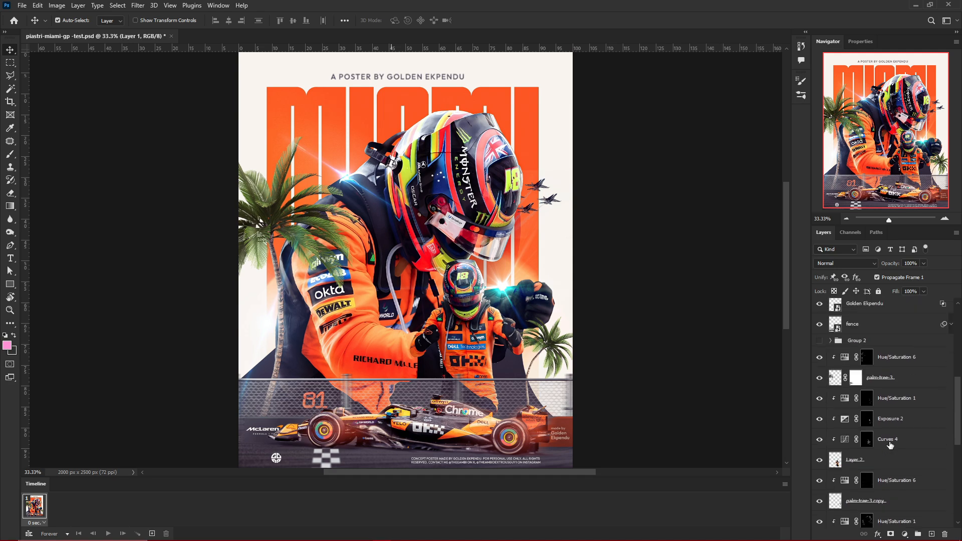
scroll(890, 445, "up", 3)
scroll(862, 393, "up", 3)
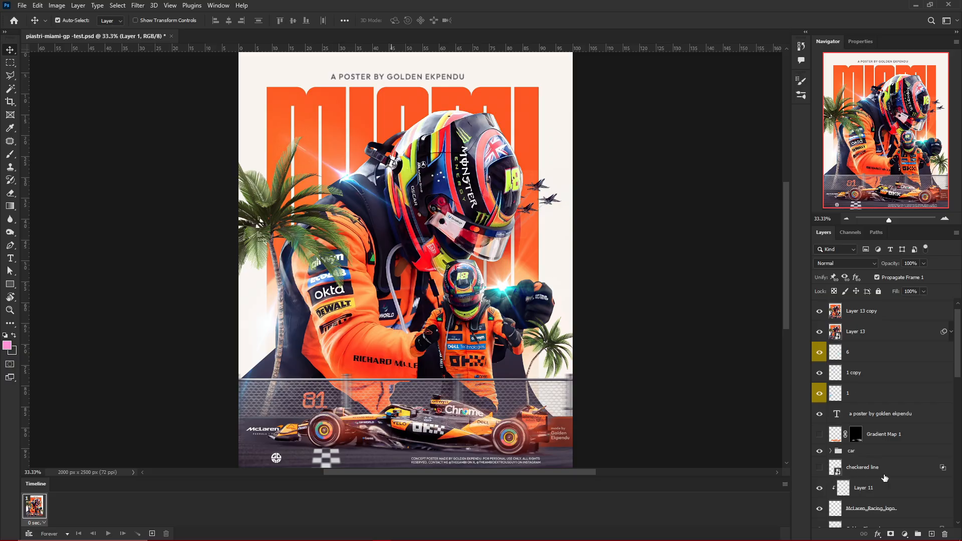
Hide Layer 13, Layer 13 copy and the light flare layers 6, 1 copy and 1
left_click(819, 332)
left_click(819, 311)
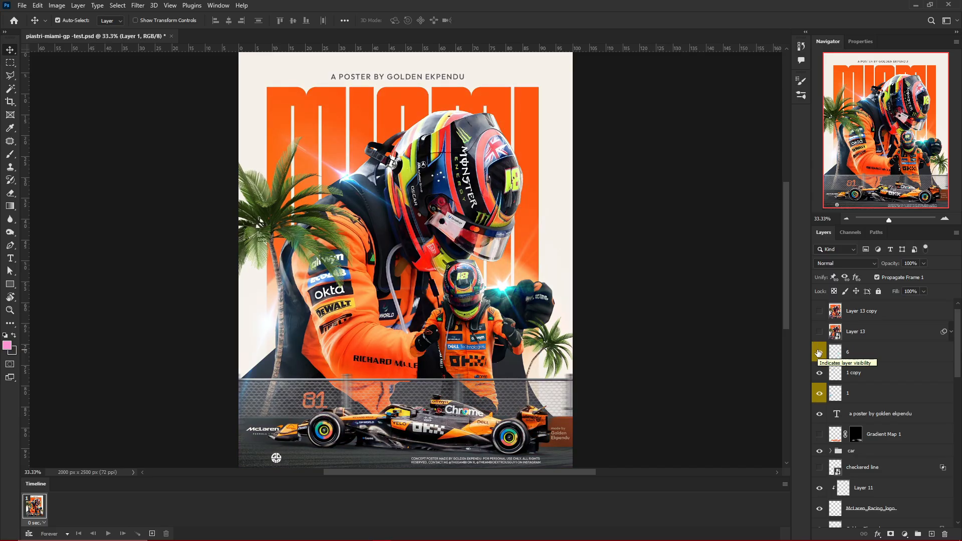
left_click(819, 352)
left_click(819, 372)
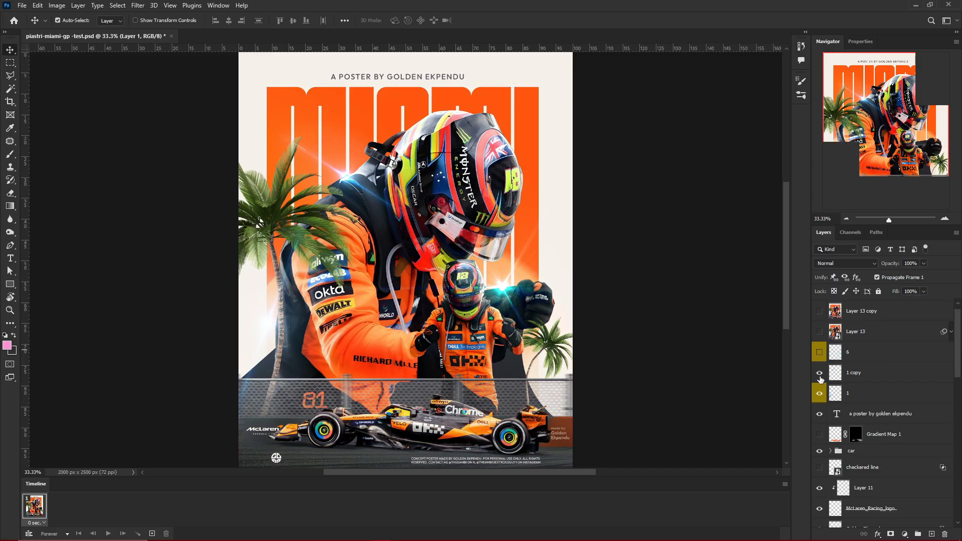
left_click(819, 394)
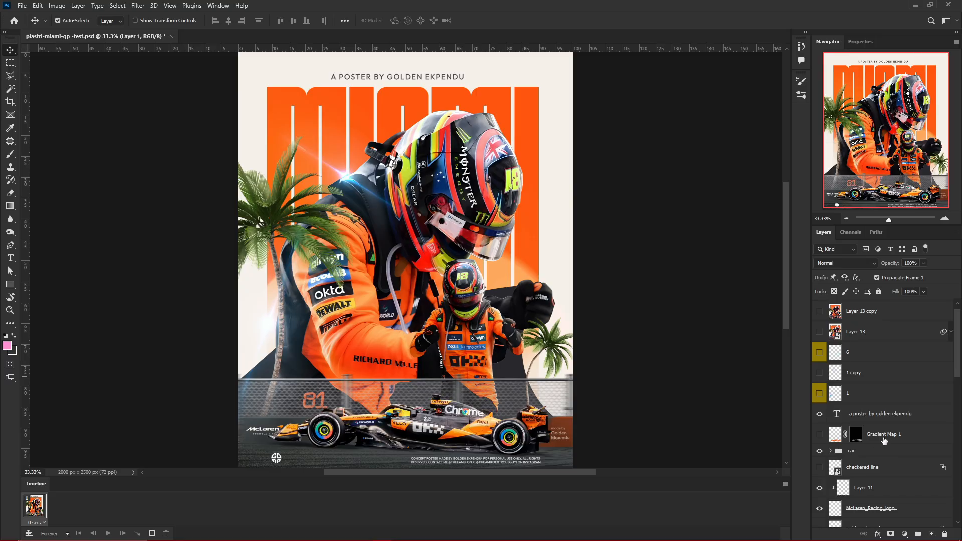
Delete the hidden Gradient Map 1 layer and hide the poster credit text layer and the car group
left_click(884, 441)
key("Delete")
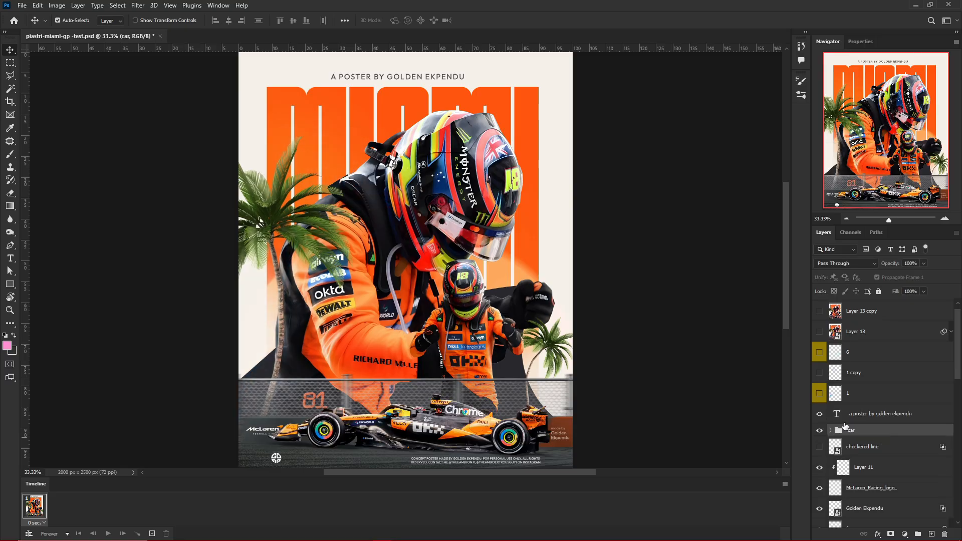
left_click(820, 415)
left_click(819, 431)
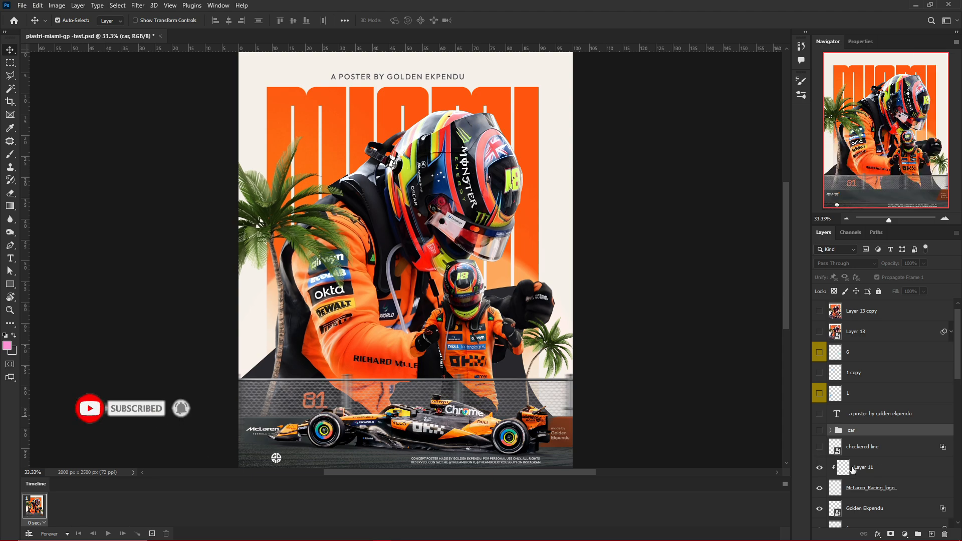
Hide Layer 11, the McLaren_Racing_logo layer, the designer credit layer and the fence layer
scroll(853, 470, "down", 3)
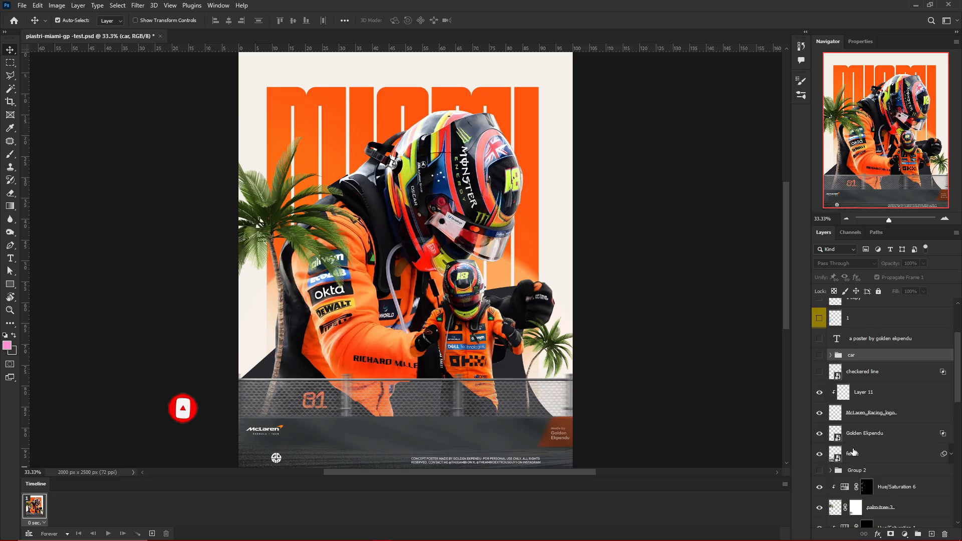
left_click(820, 391)
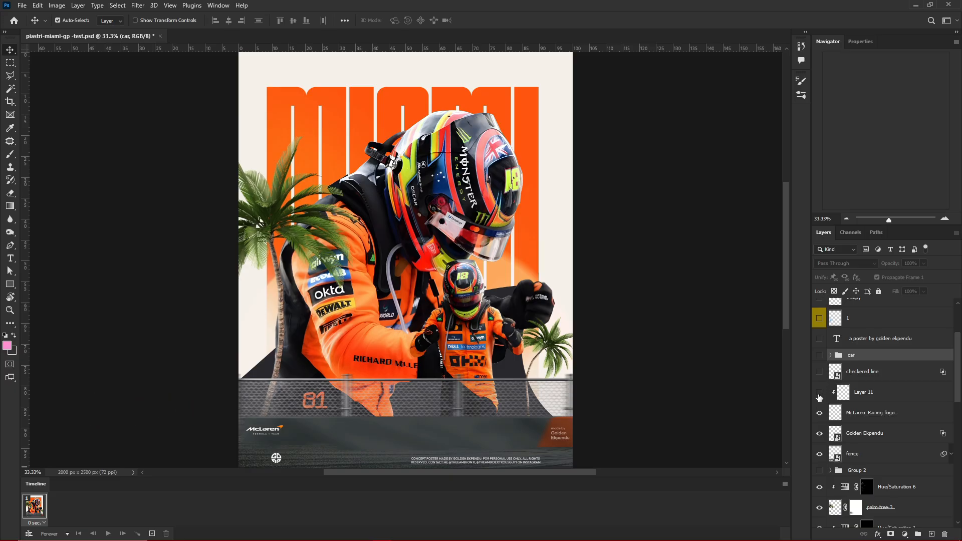
left_click(820, 413)
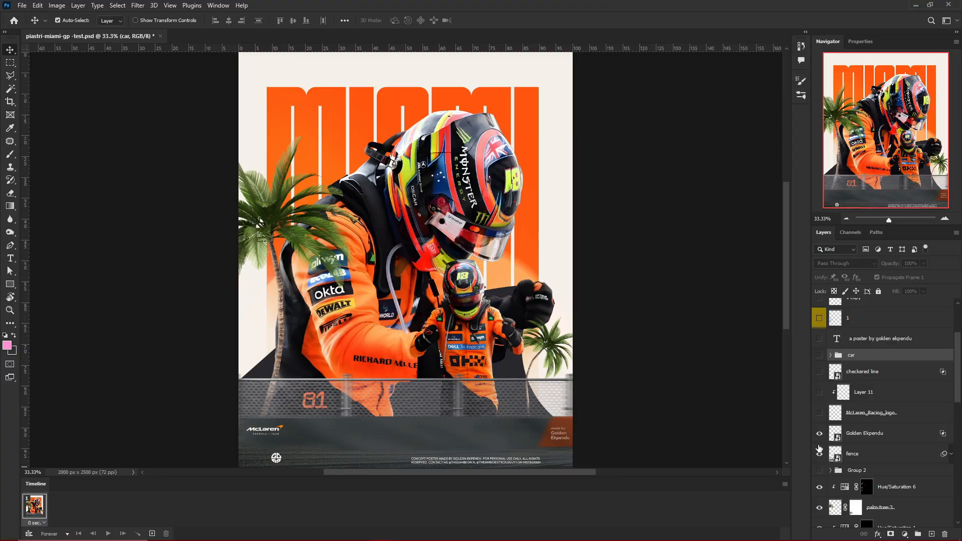
left_click(820, 456)
Delete the hidden Group 2 below the fence layer
scroll(850, 441, "down", 3)
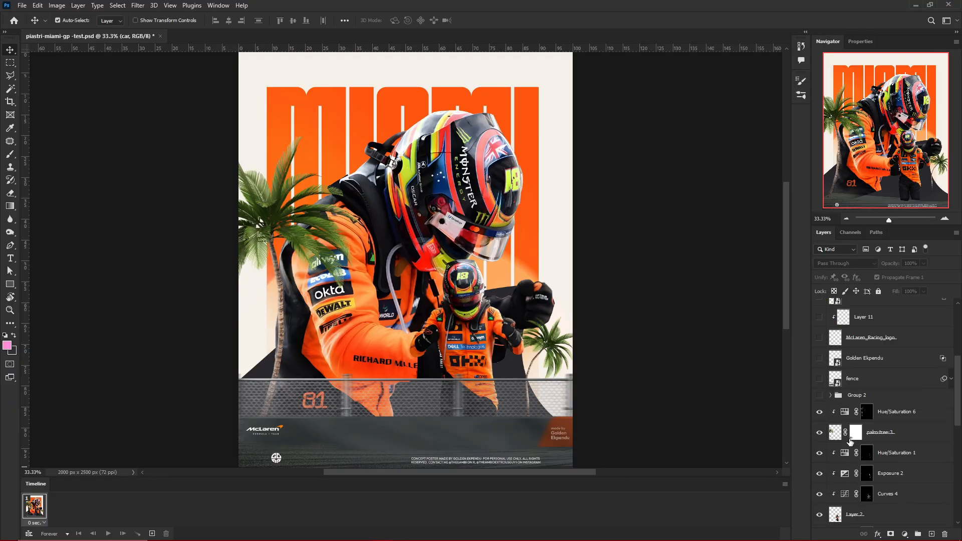
left_click(858, 396)
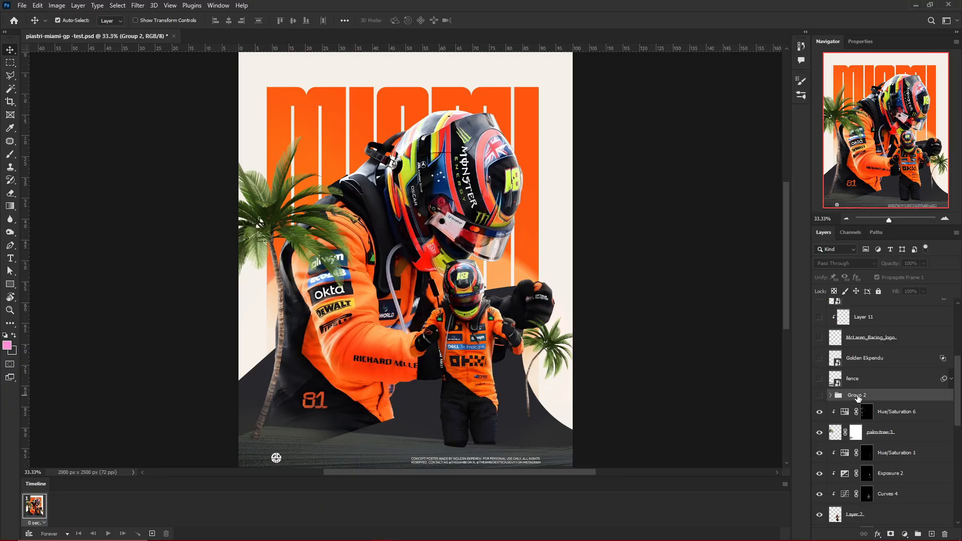
key("Delete")
Hide the upper Hue/Saturation 6, palm-tree-3, Hue/Saturation 1, Exposure 2, Curves 4 and Layer 2
left_click(819, 400)
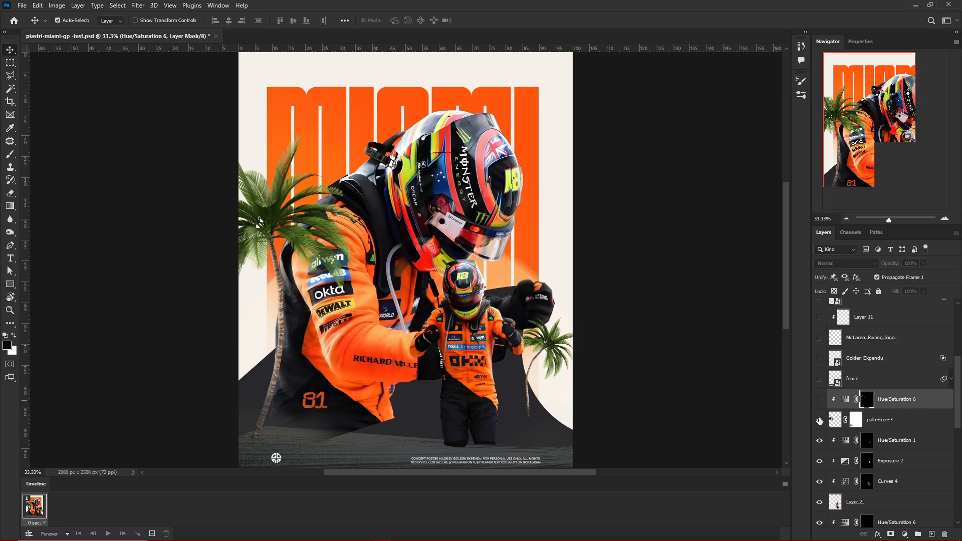
left_click(820, 420)
left_click(820, 440)
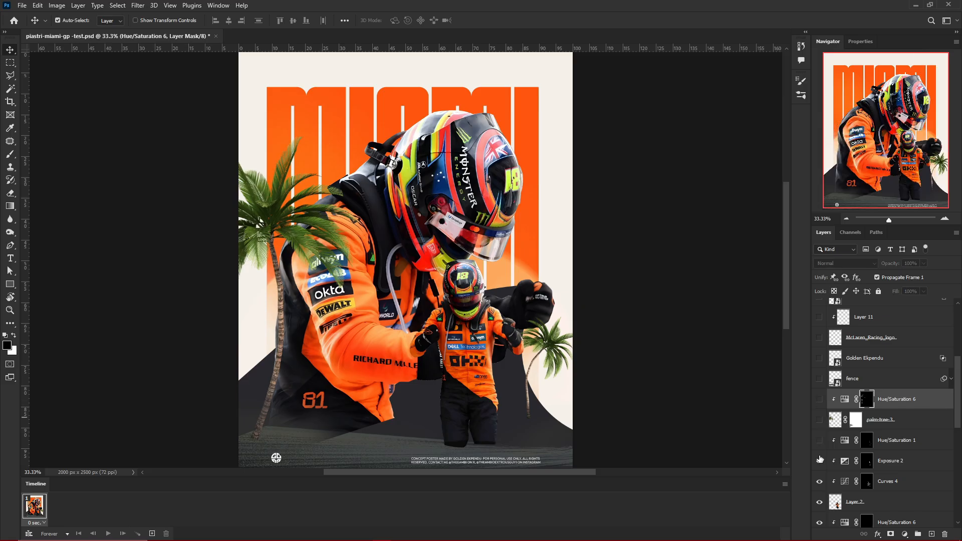
left_click(820, 461)
left_click(820, 481)
scroll(838, 489, "down", 2)
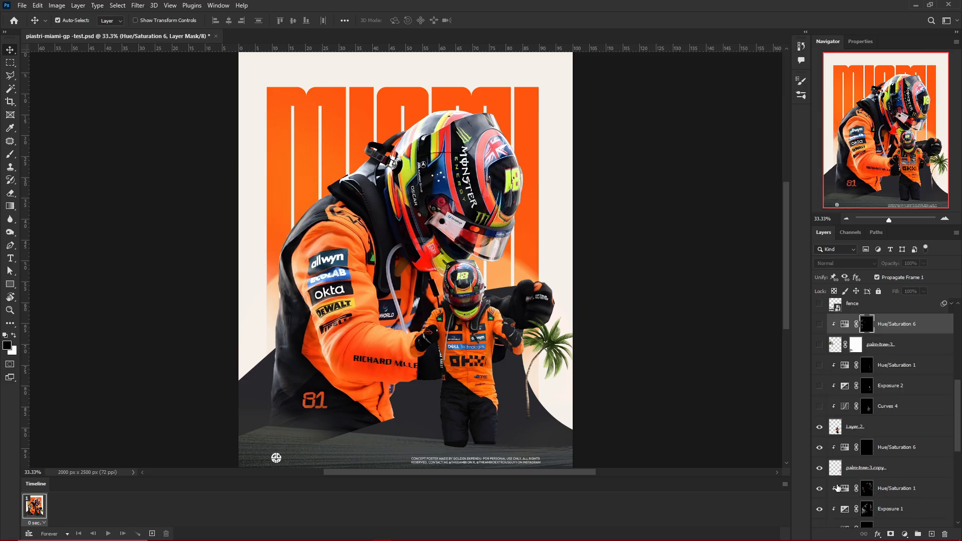
left_click(819, 427)
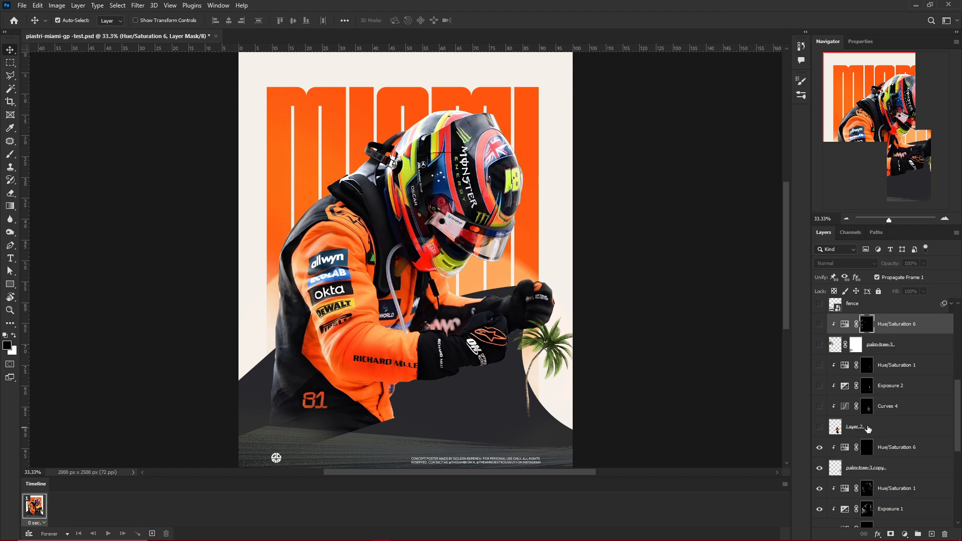
Hide palm-tree-3 copy with its Hue/Saturation 6, and the Hue/Saturation 1, Exposure 1 and Curves 3 adjustments above Layer 1
scroll(831, 435, "down", 1)
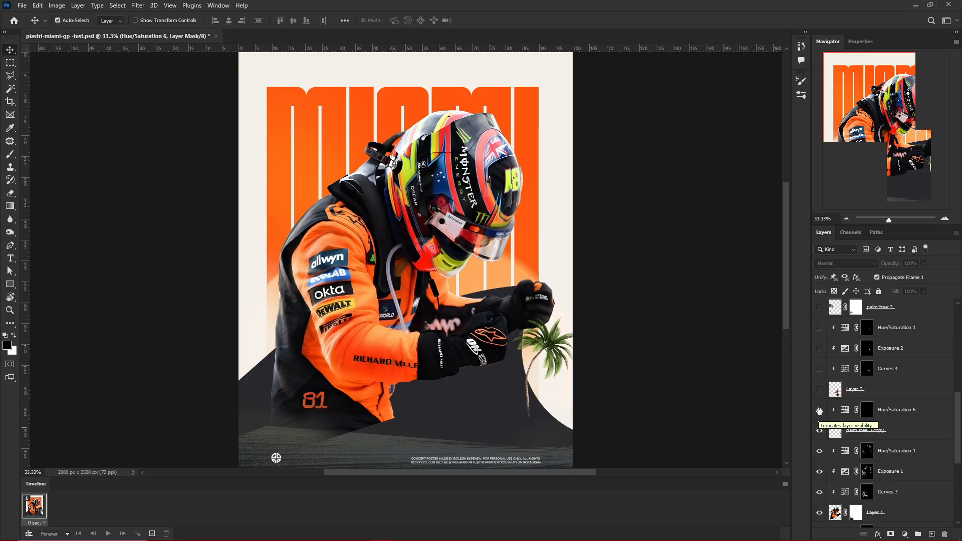
left_click(819, 410)
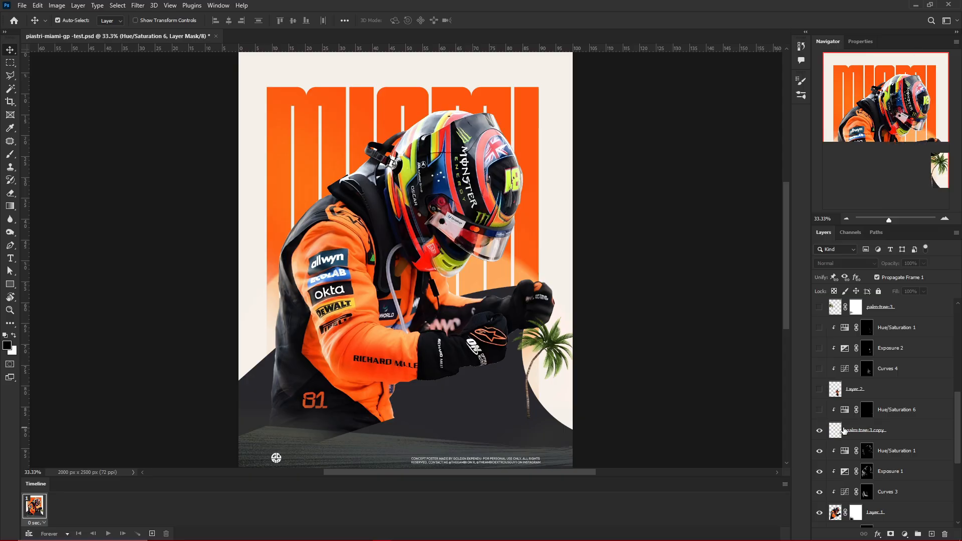
left_click(819, 430)
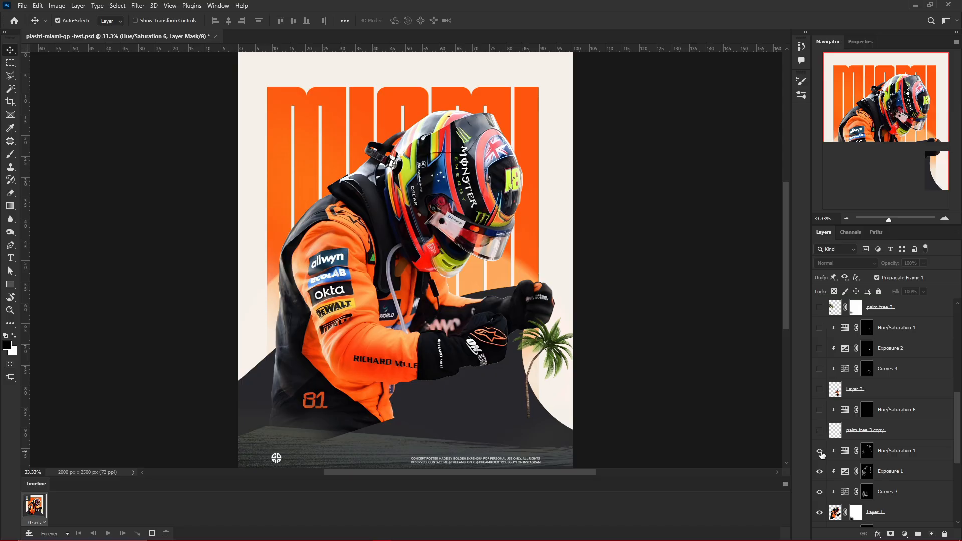
left_click(820, 451)
left_click(820, 471)
left_click(819, 492)
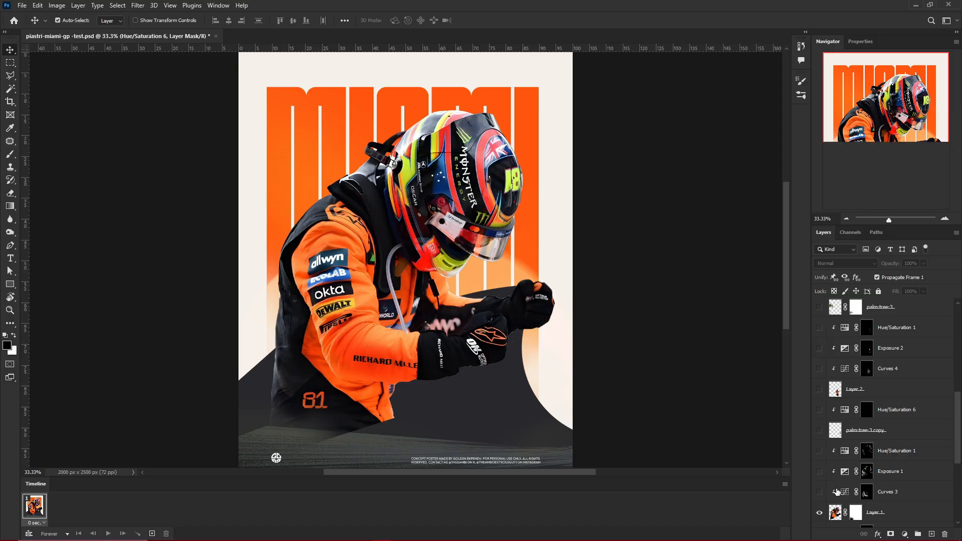
Hide Layer 1 and all the layers beneath it except Background
scroll(840, 491, "down", 3)
scroll(840, 491, "down", 2)
left_click(819, 411)
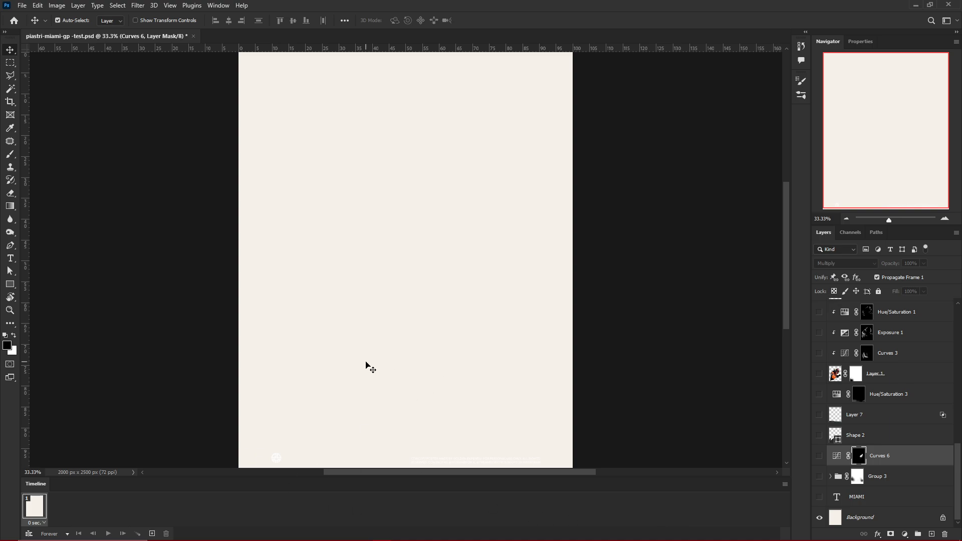
Add a second frame to the frame animation and make Layer 1, the large driver image, visible in it
scroll(366, 363, "down", 1)
scroll(366, 363, "up", 1)
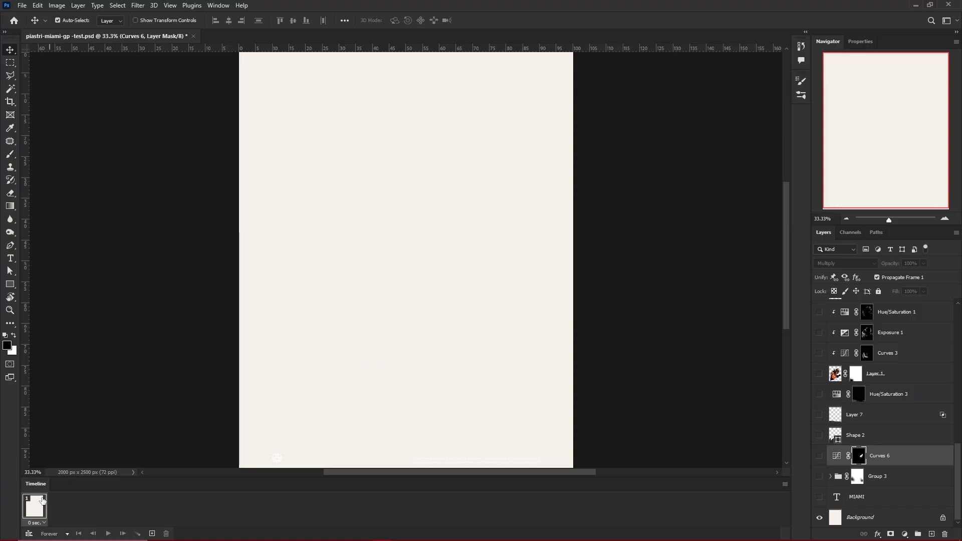
left_click(150, 533)
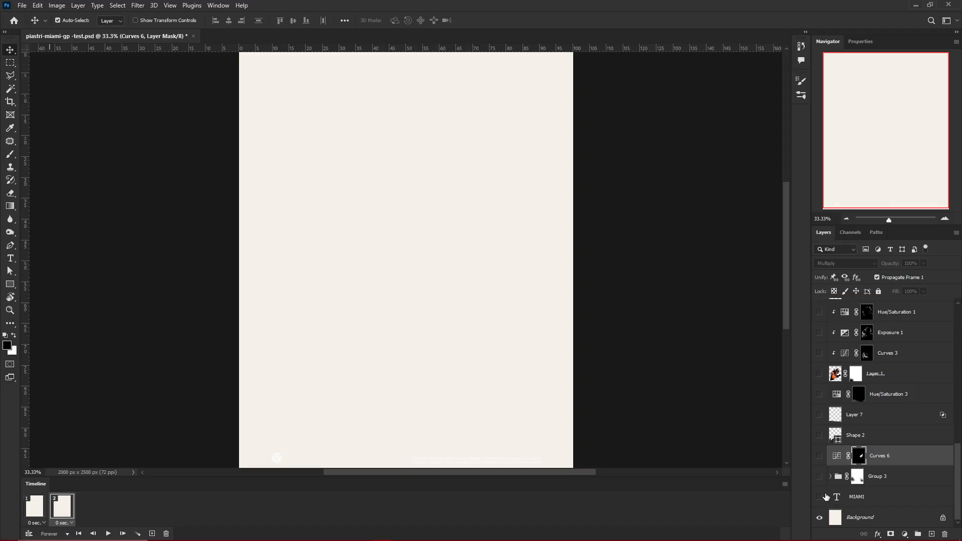
scroll(893, 422, "up", 1)
scroll(894, 423, "up", 1)
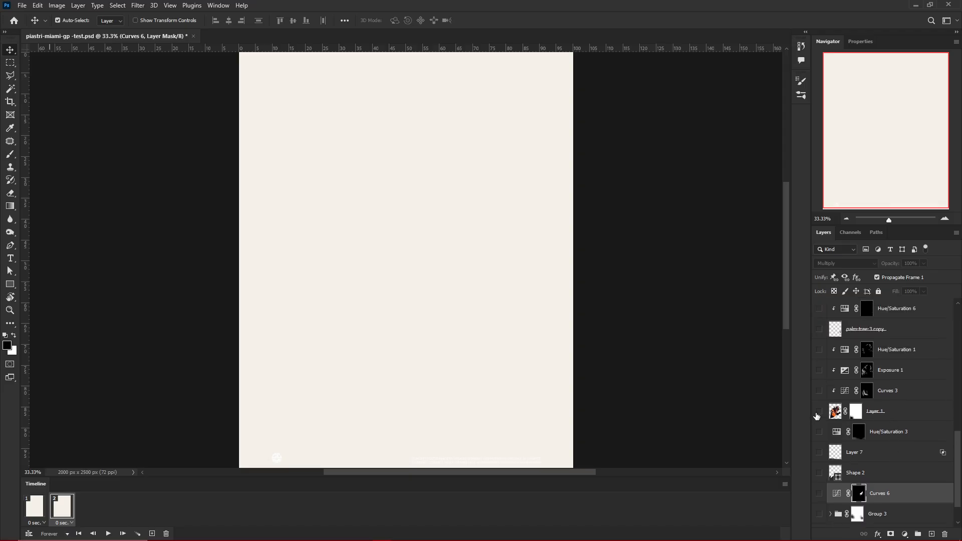
left_click(819, 411)
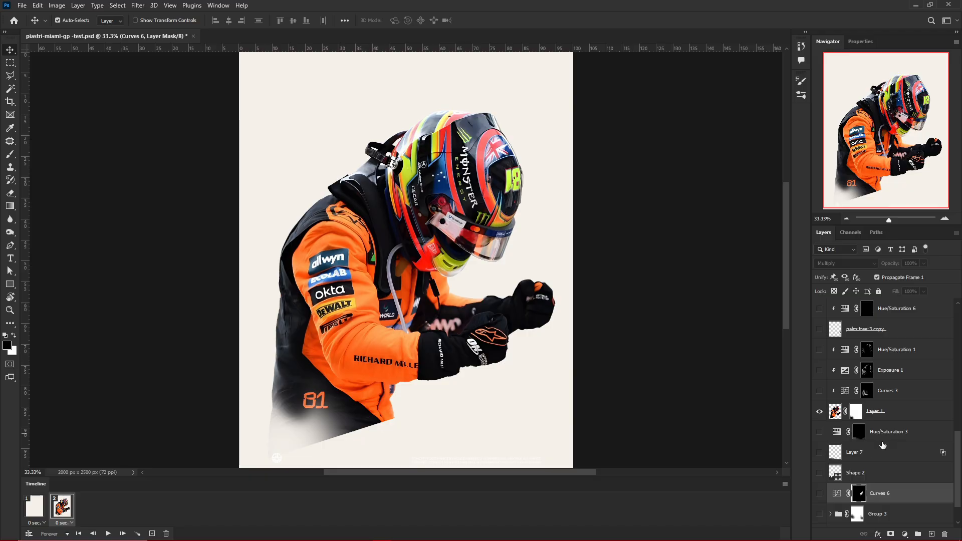
scroll(883, 445, "up", 1)
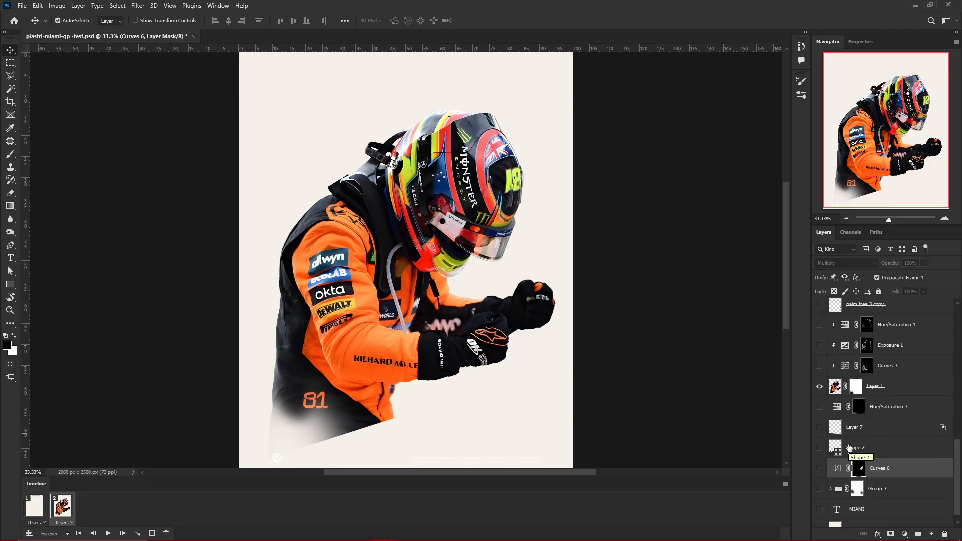
scroll(849, 448, "down", 2)
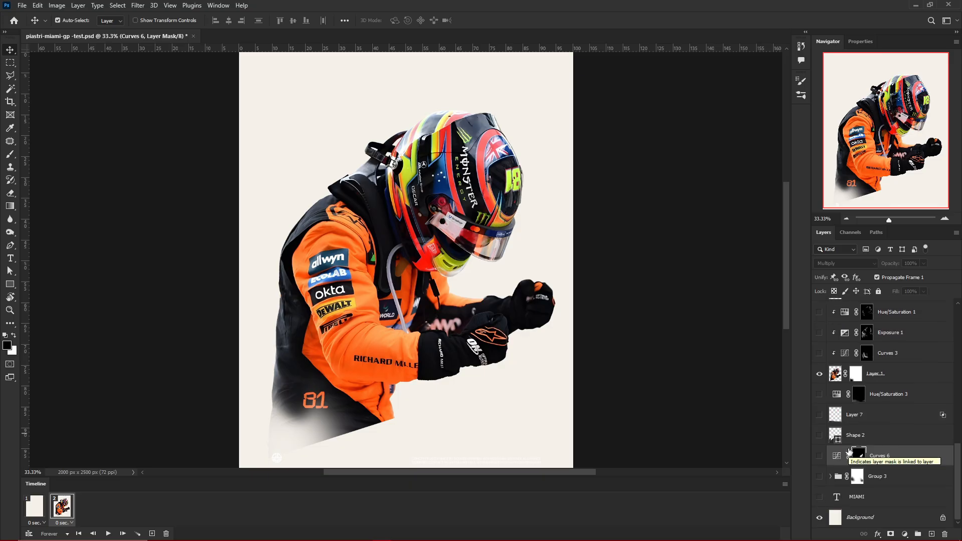
scroll(890, 436, "up", 1)
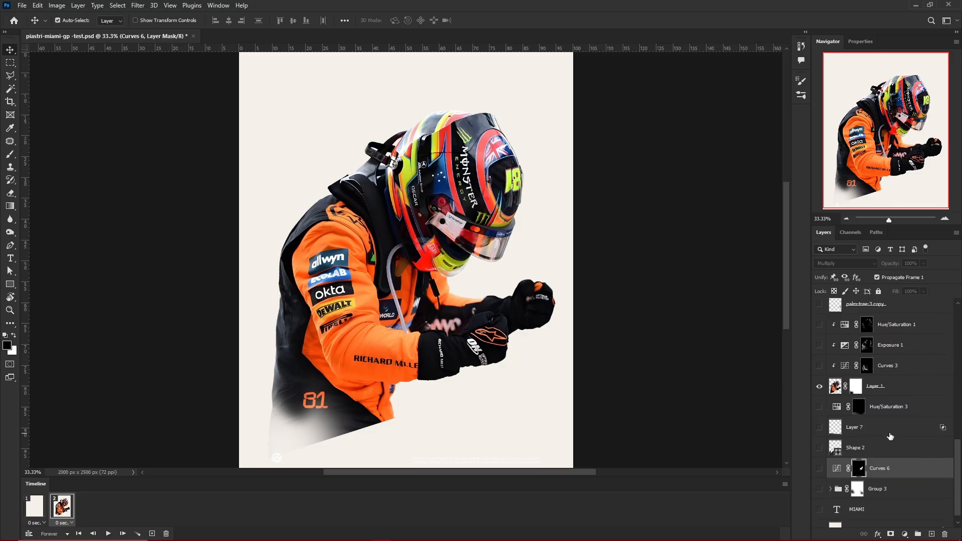
Make Layer 2, the small driver figure, visible in the second frame alongside the large driver image
left_click(819, 448)
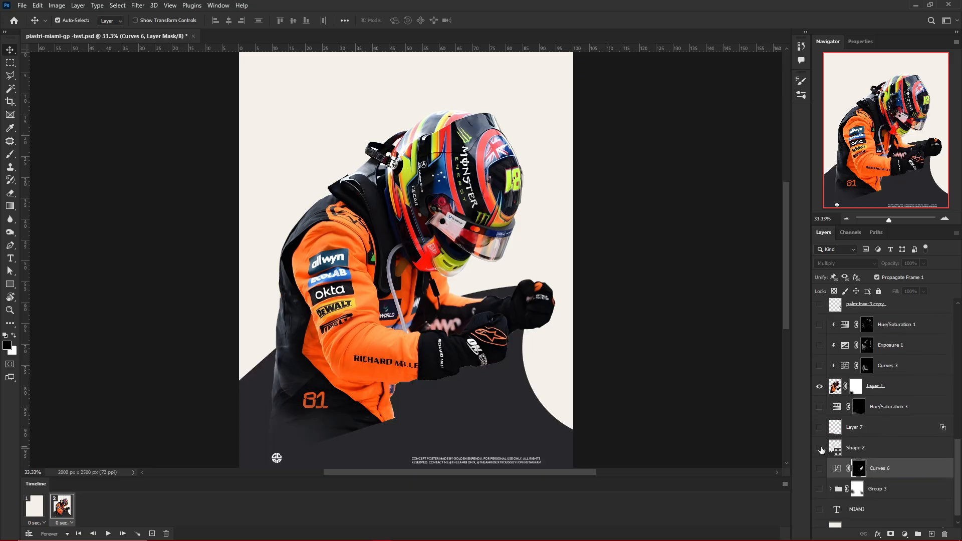
left_click(820, 448)
scroll(933, 407, "up", 4)
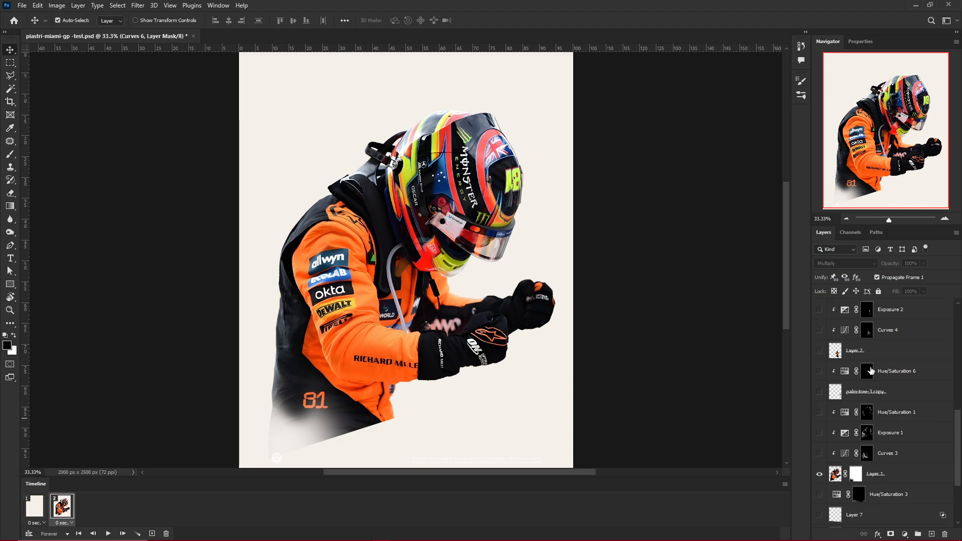
scroll(871, 371, "up", 1)
left_click(819, 375)
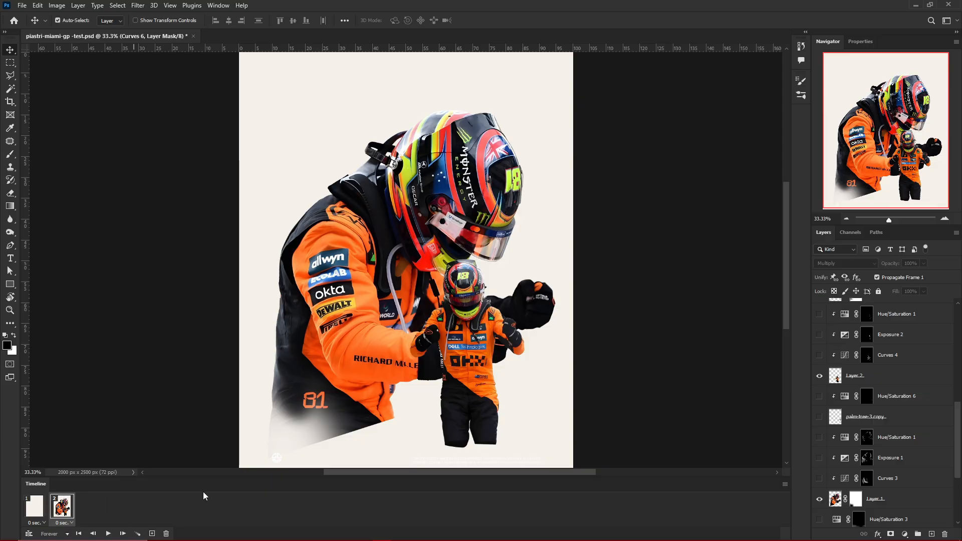
Add a third frame to the animation and make the palm-tree-3 and fence layers visible in it
left_click(152, 533)
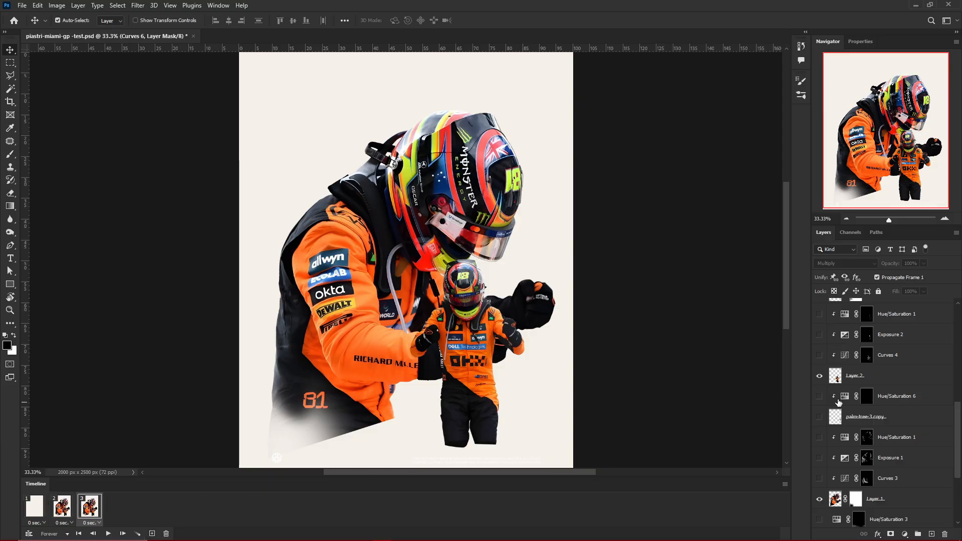
scroll(874, 392, "up", 3)
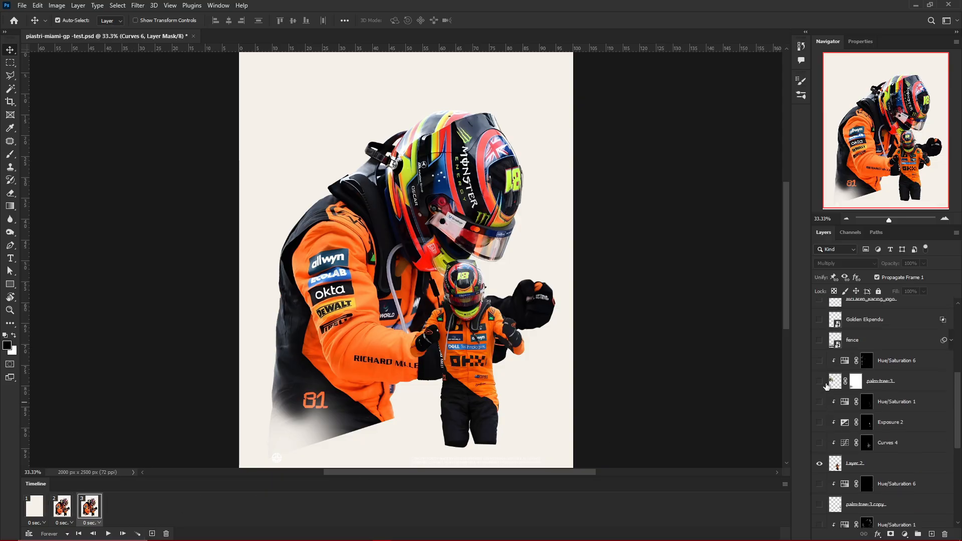
left_click(819, 381)
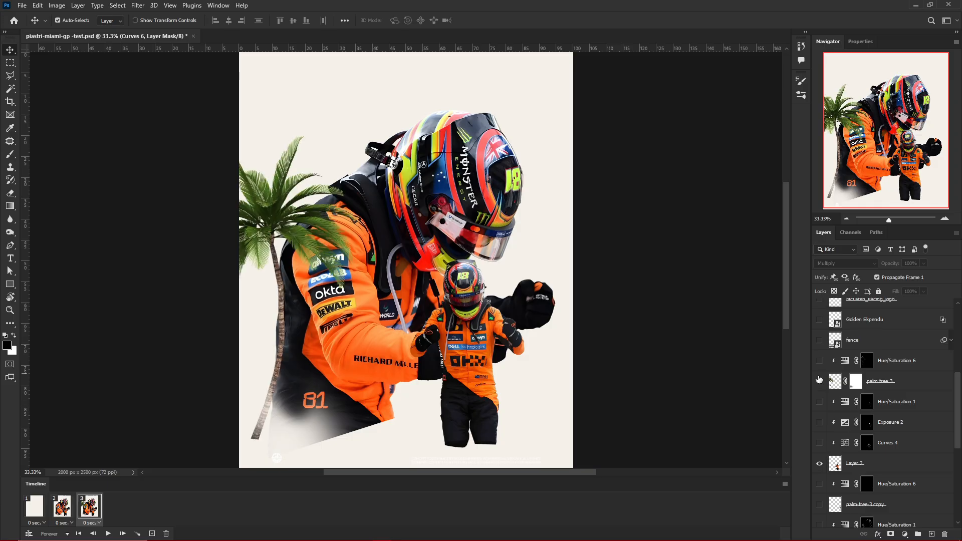
scroll(864, 384, "up", 2)
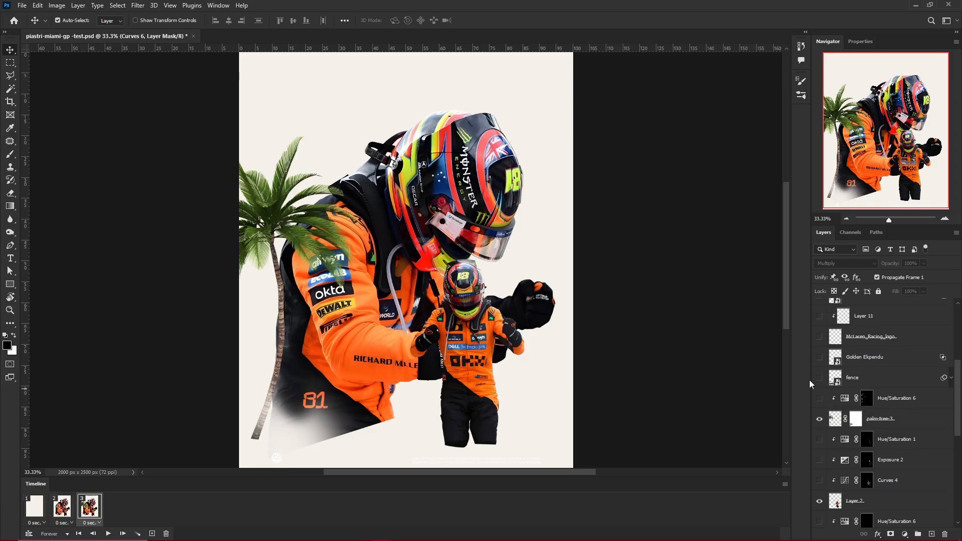
left_click(819, 379)
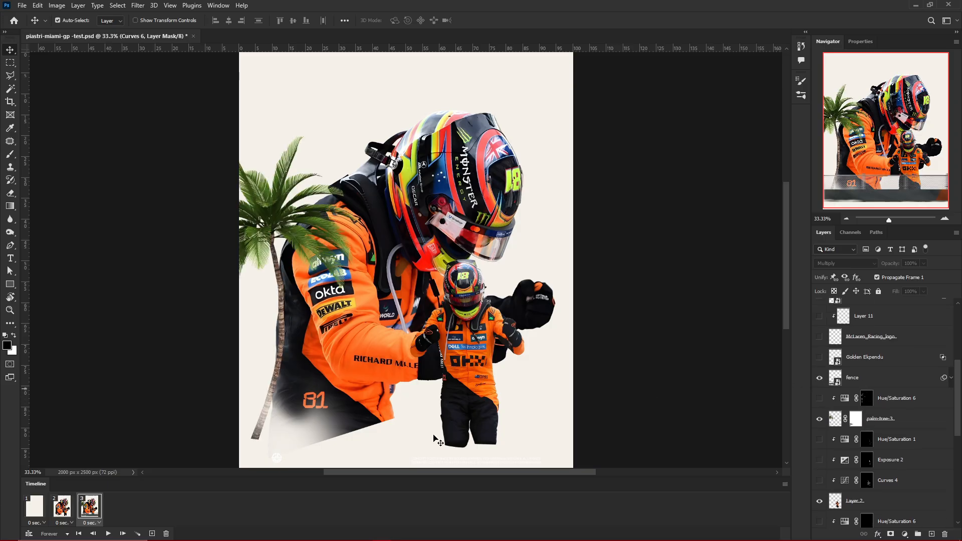
Add a fourth frame to the animation and make the car group visible in it
left_click(152, 534)
scroll(902, 432, "up", 5)
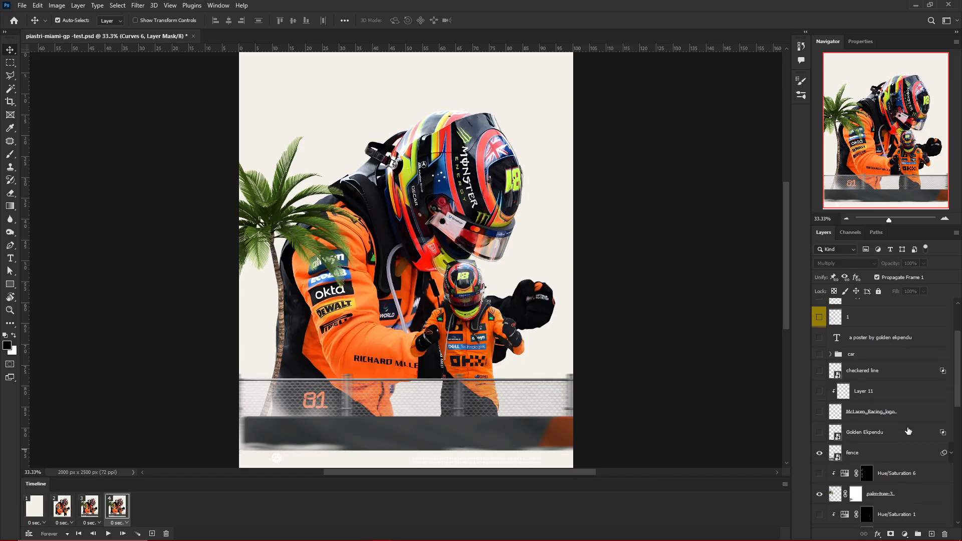
scroll(908, 431, "up", 2)
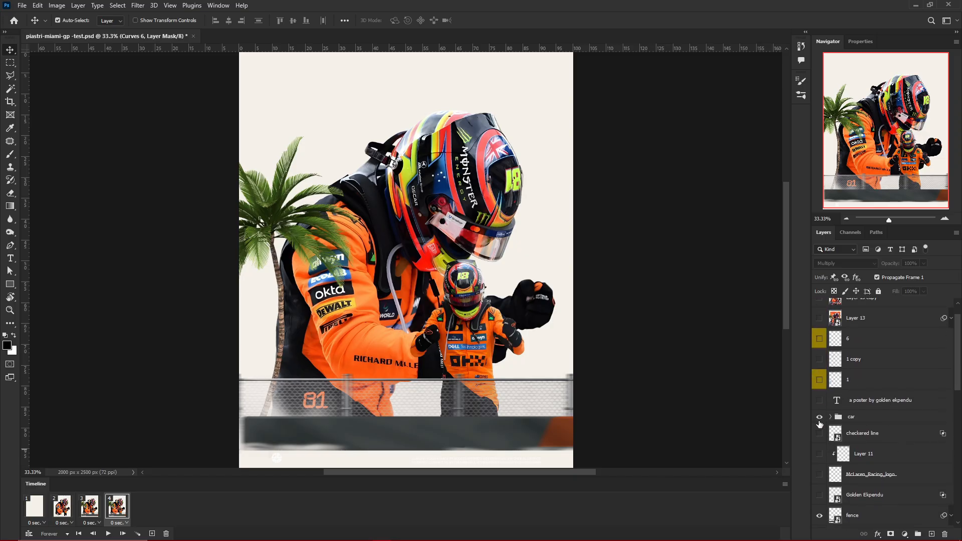
left_click(819, 416)
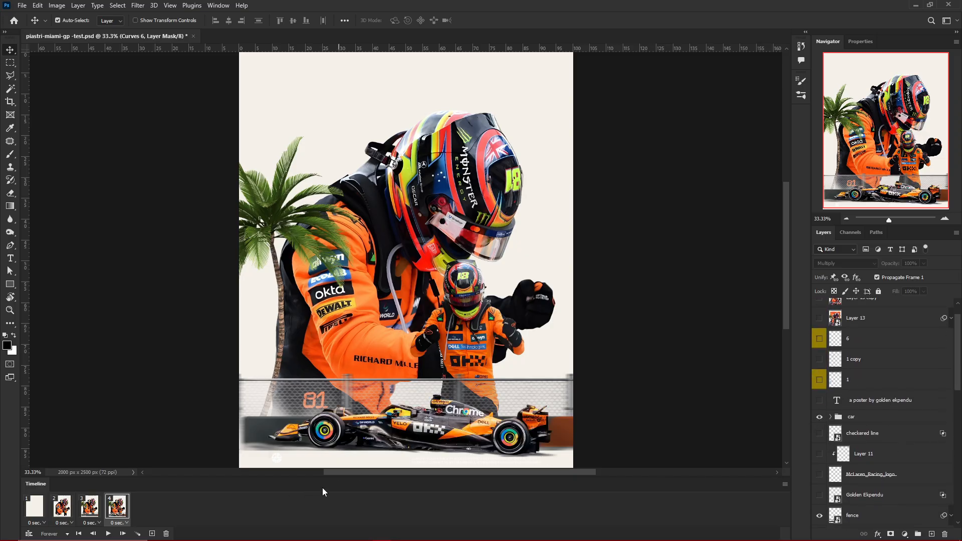
Play the animation from the first frame, stop it, and review individual frames up to the fourth
left_click(32, 509)
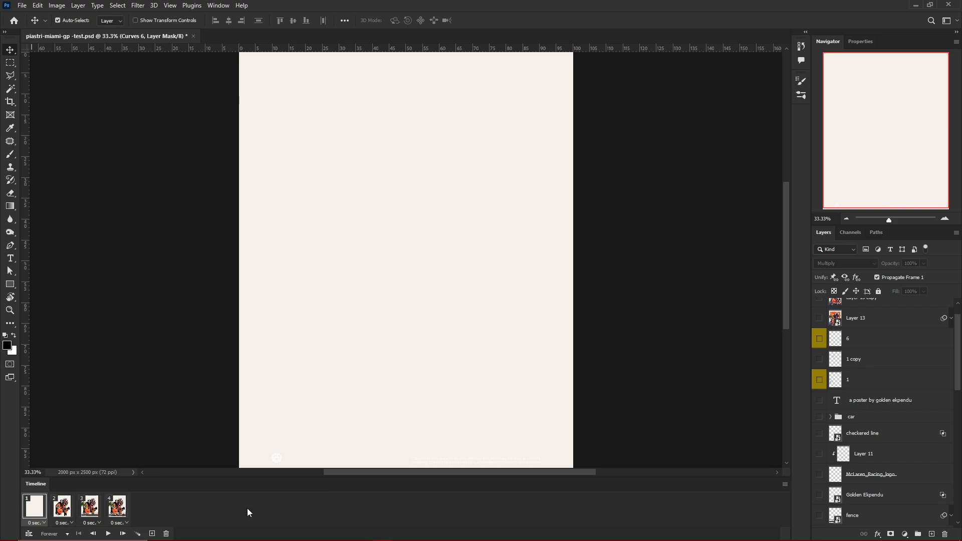
left_click(107, 535)
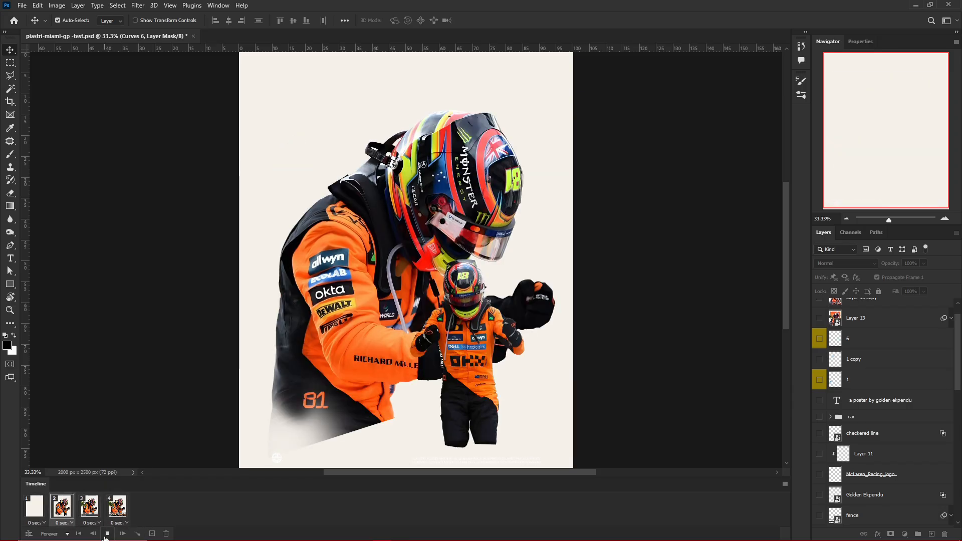
left_click(106, 535)
left_click(114, 507)
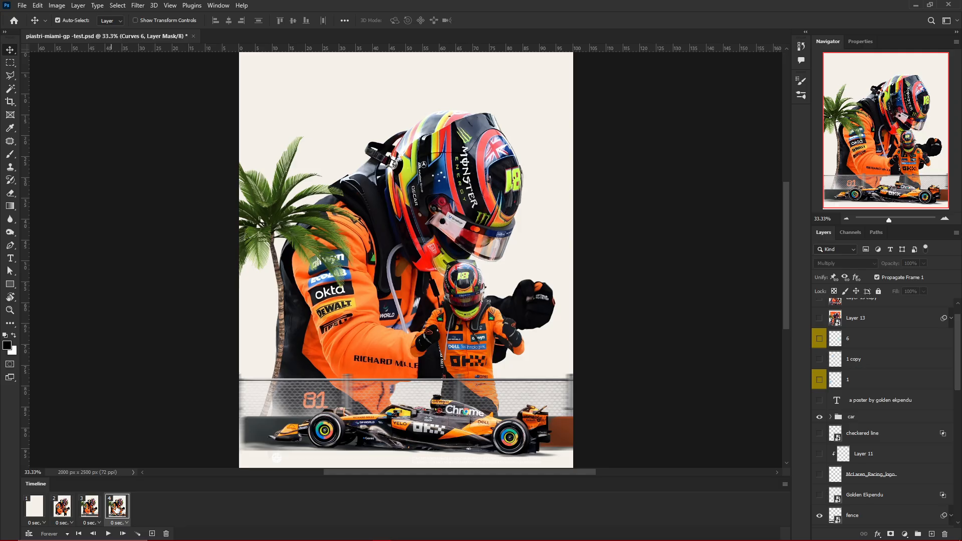
left_click(61, 507)
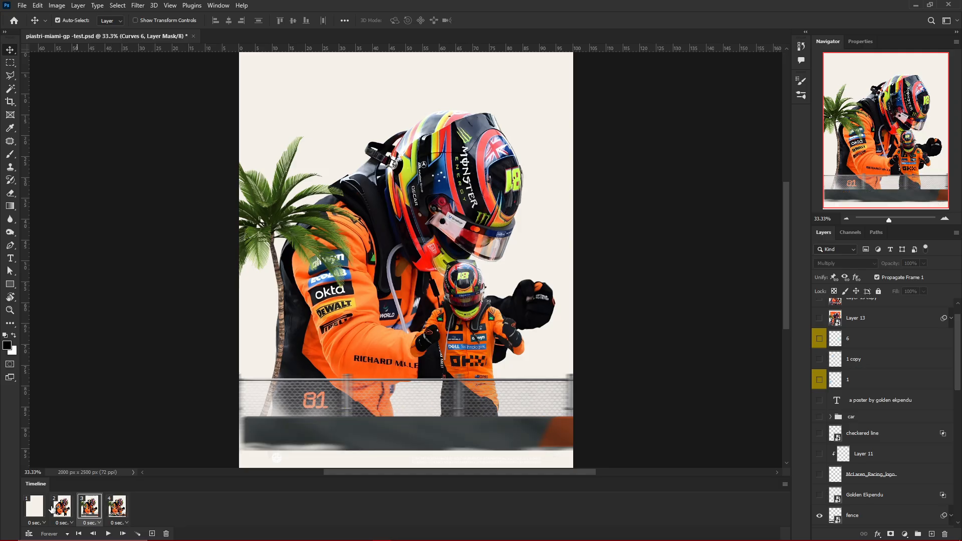
left_click(117, 508)
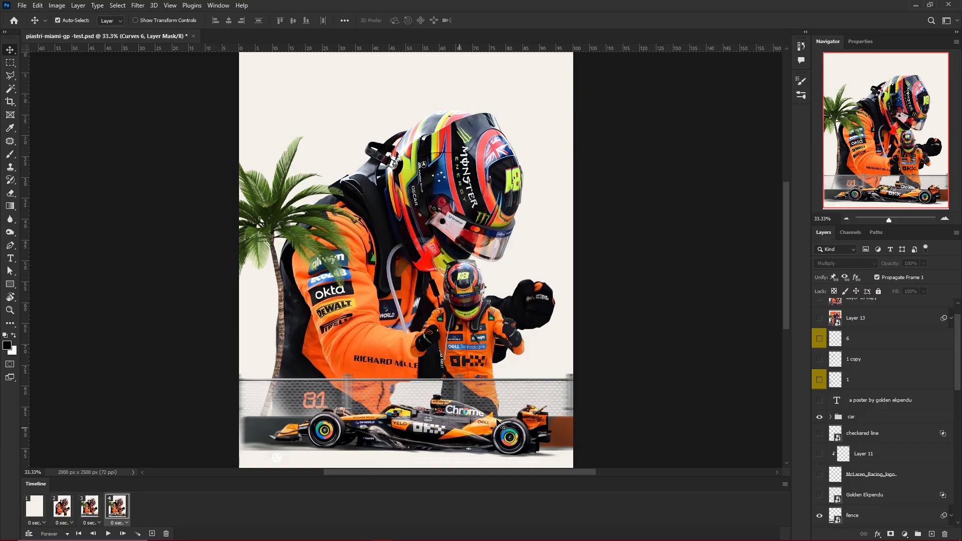
Toggle the car group off and back on in the fourth frame to compare the two states
scroll(852, 422, "down", 3)
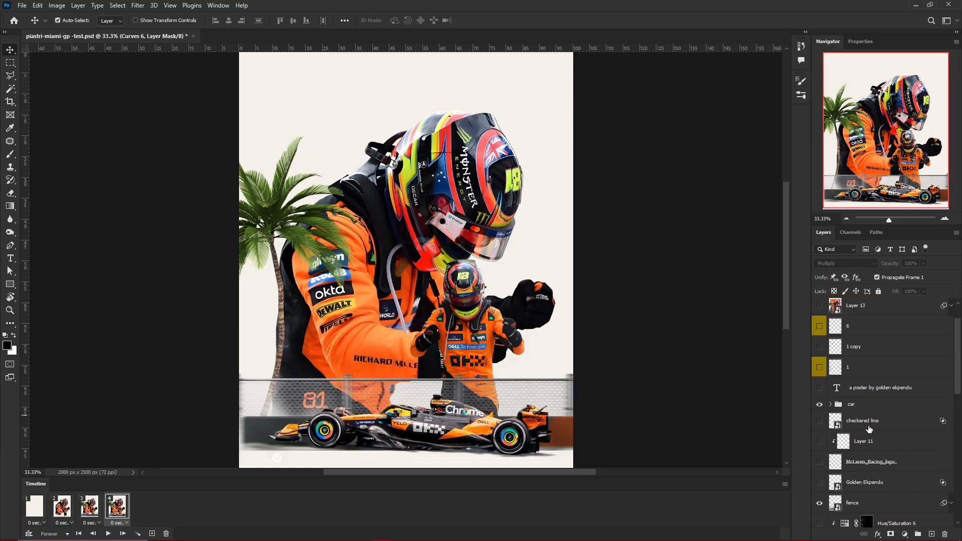
scroll(869, 429, "up", 3)
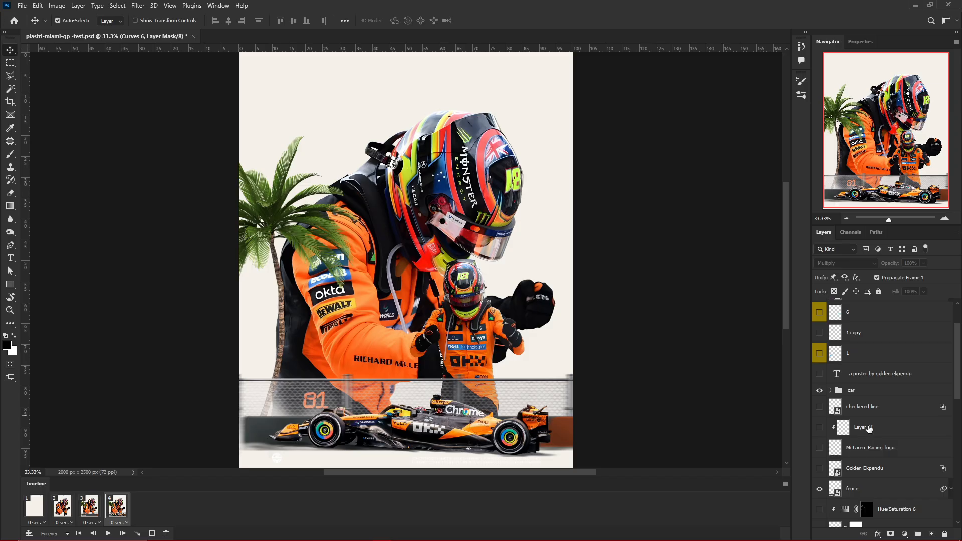
left_click(819, 391)
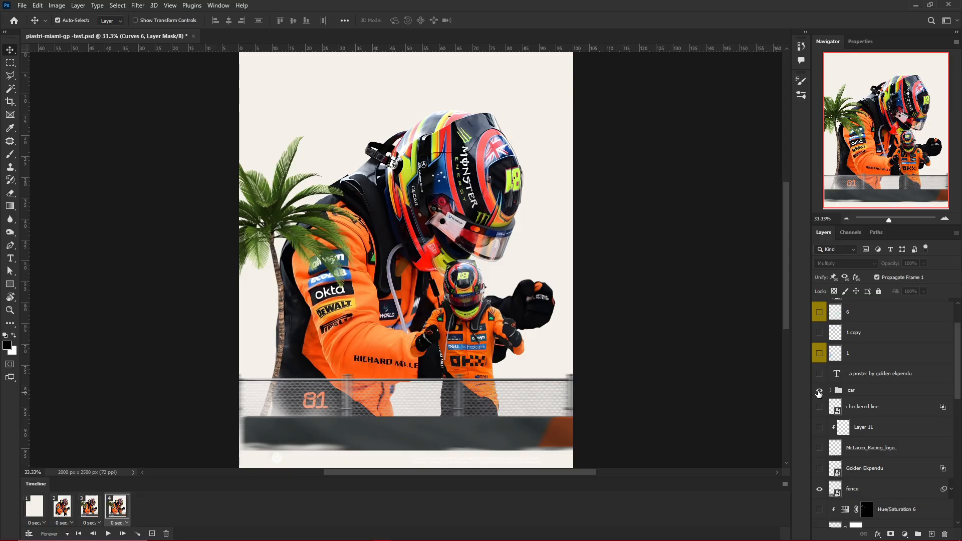
left_click(819, 390)
scroll(822, 393, "up", 2)
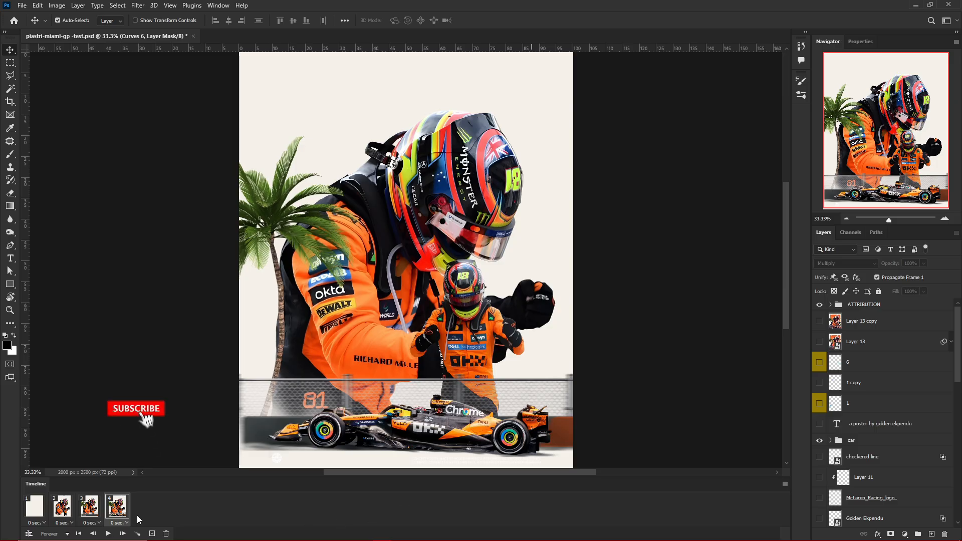
Set the delay of all four animation frames to 0.2 seconds
left_click(38, 512)
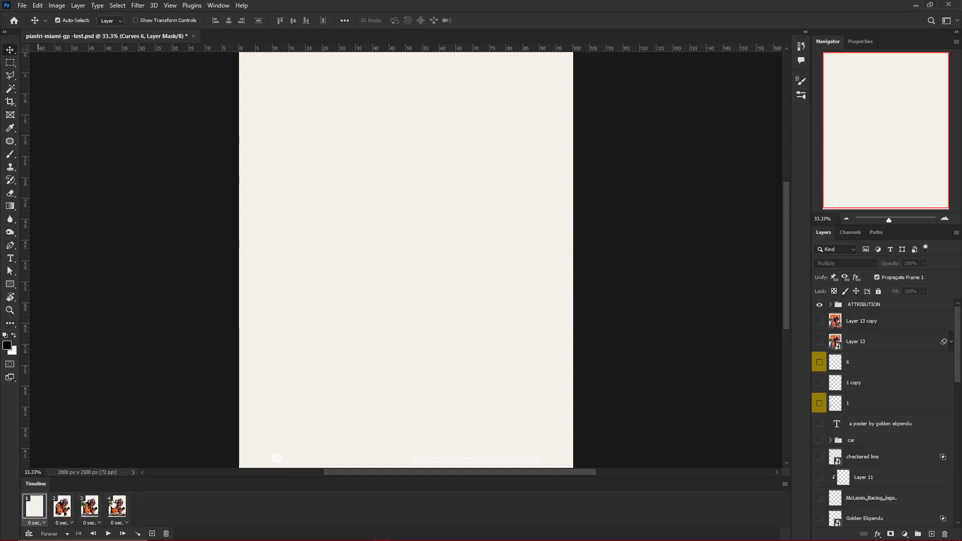
left_click(124, 508, "shift")
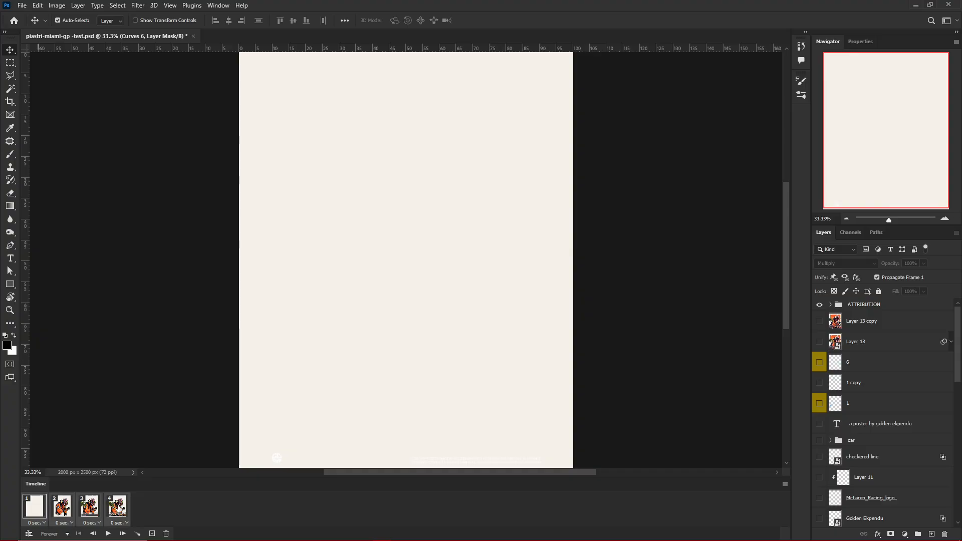
right_click(115, 510)
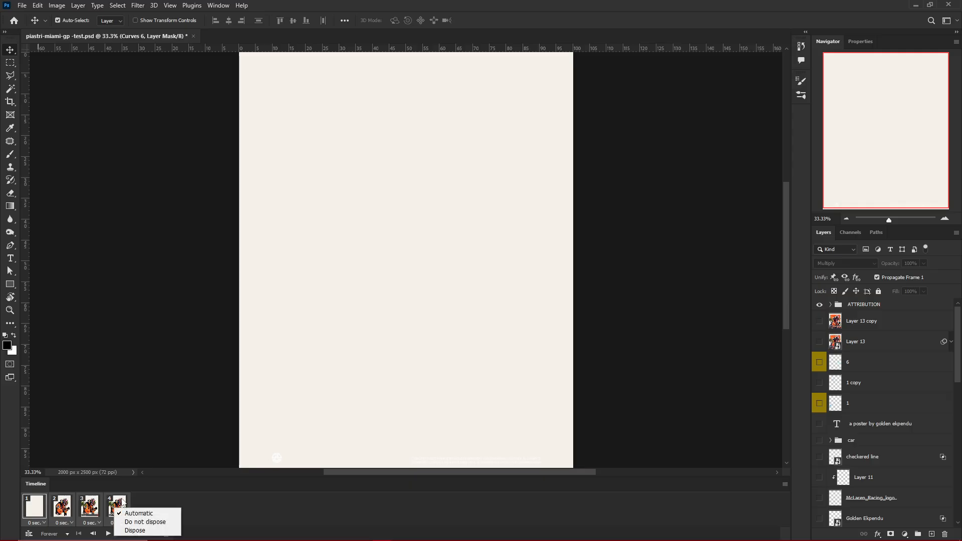
left_click(121, 500)
left_click(116, 523)
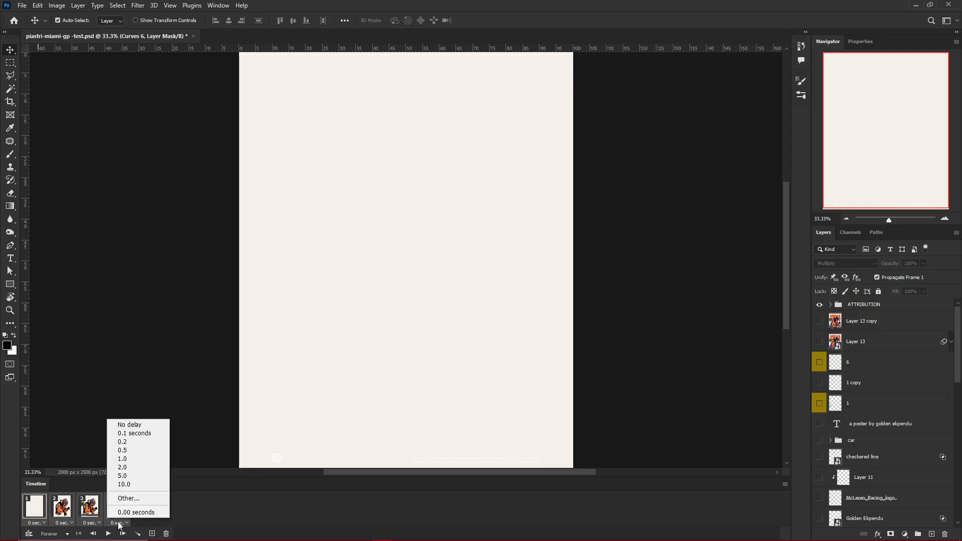
left_click(133, 445)
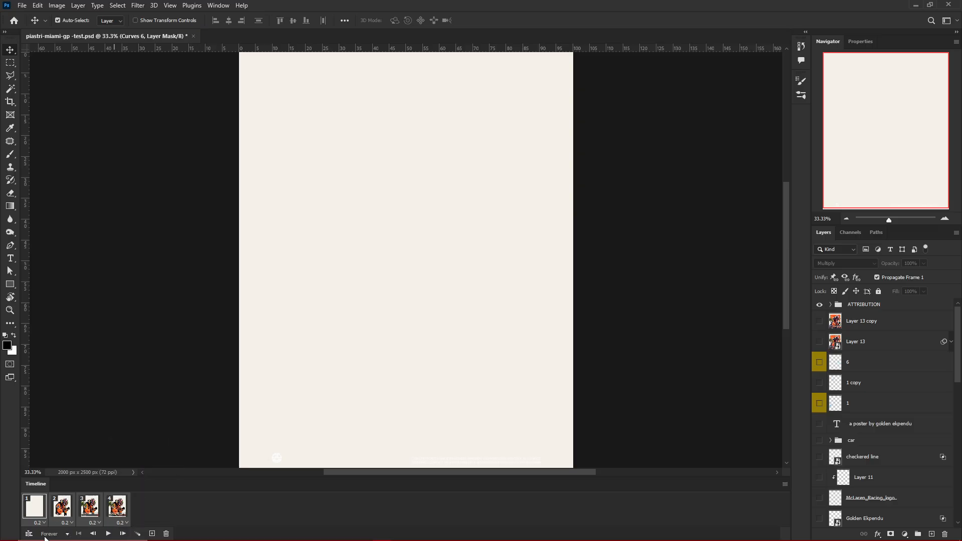
Try tweening all four frames, previewing the playback from the first frame, and undo the tween
left_click(141, 537)
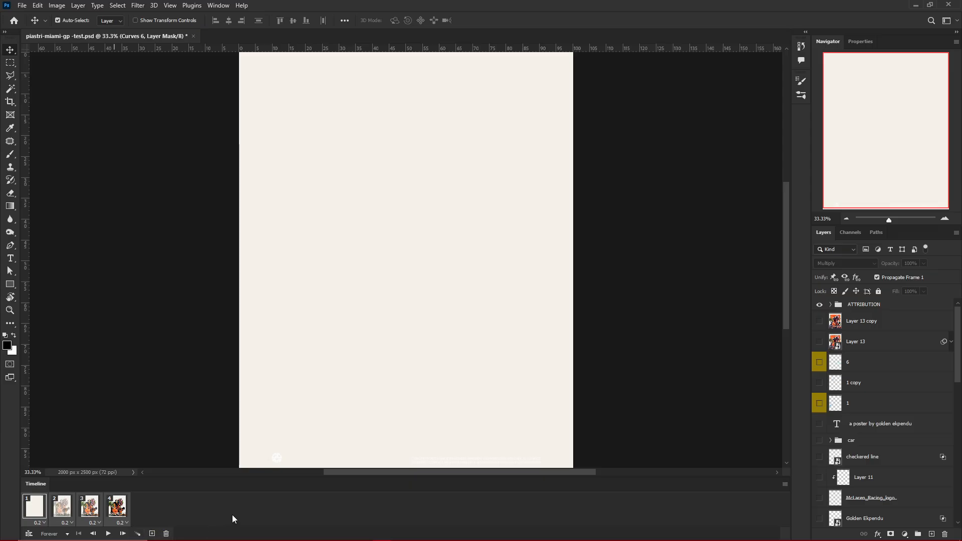
left_click(35, 509)
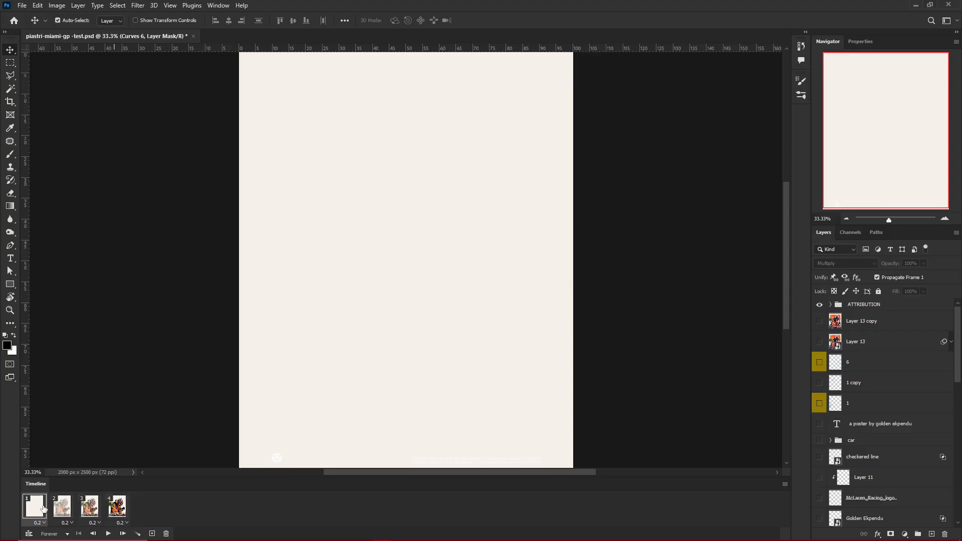
left_click(108, 533)
left_click(108, 534)
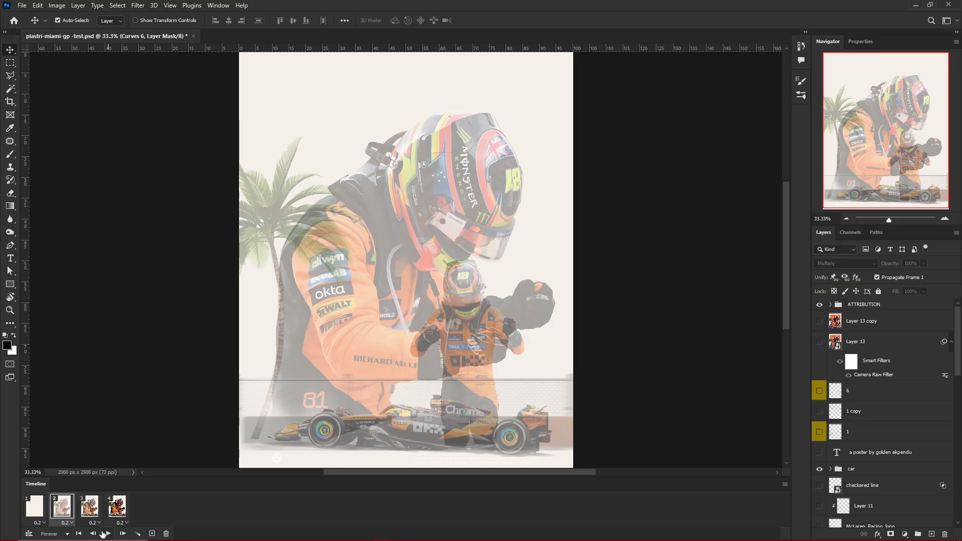
key("space")
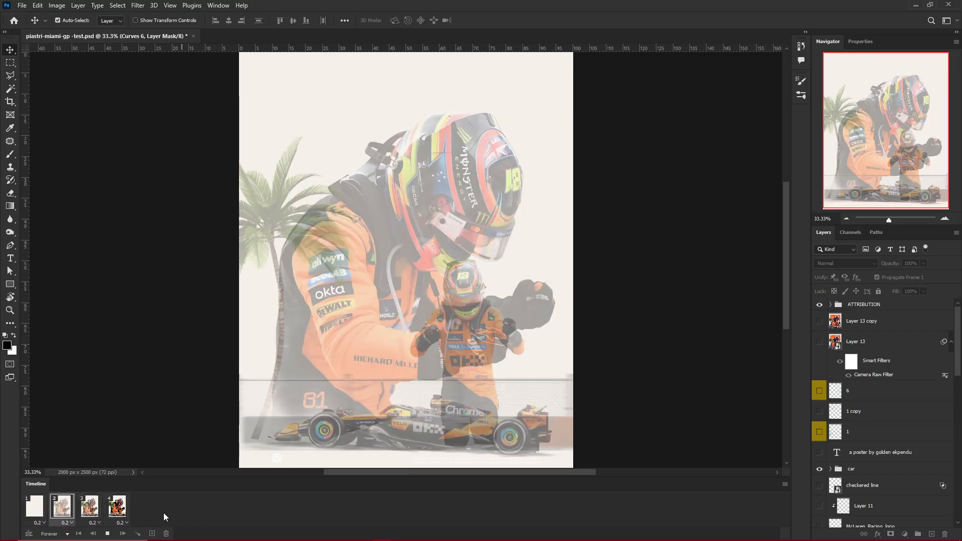
left_click(104, 534)
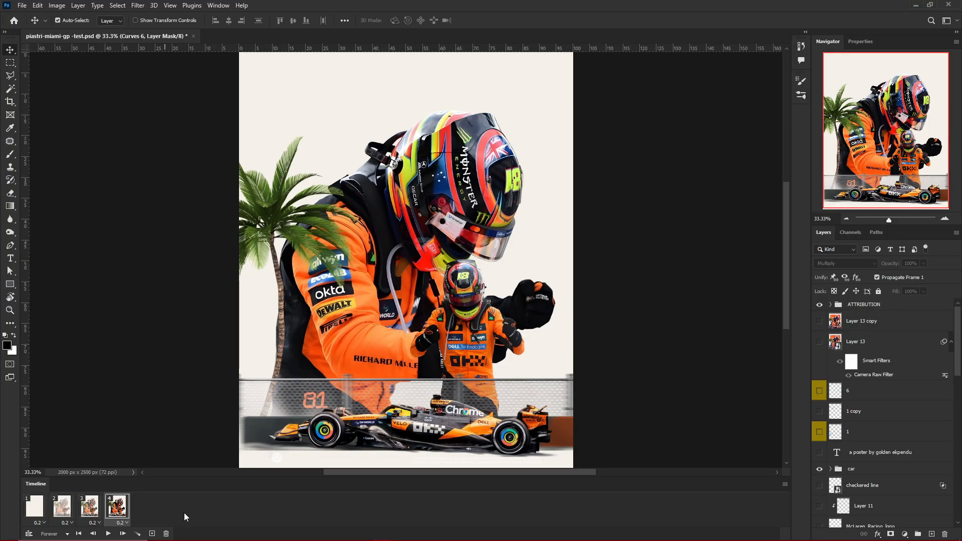
key("ctrl+z")
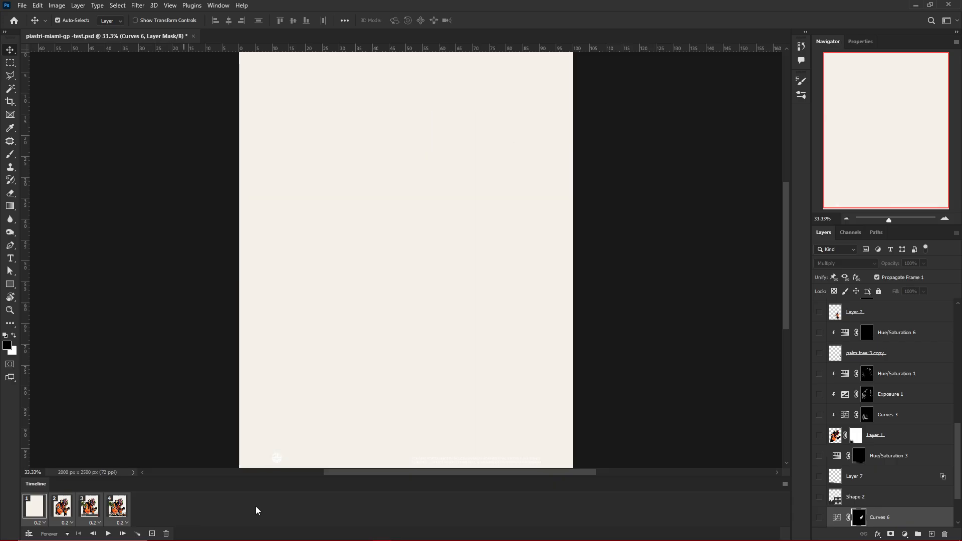